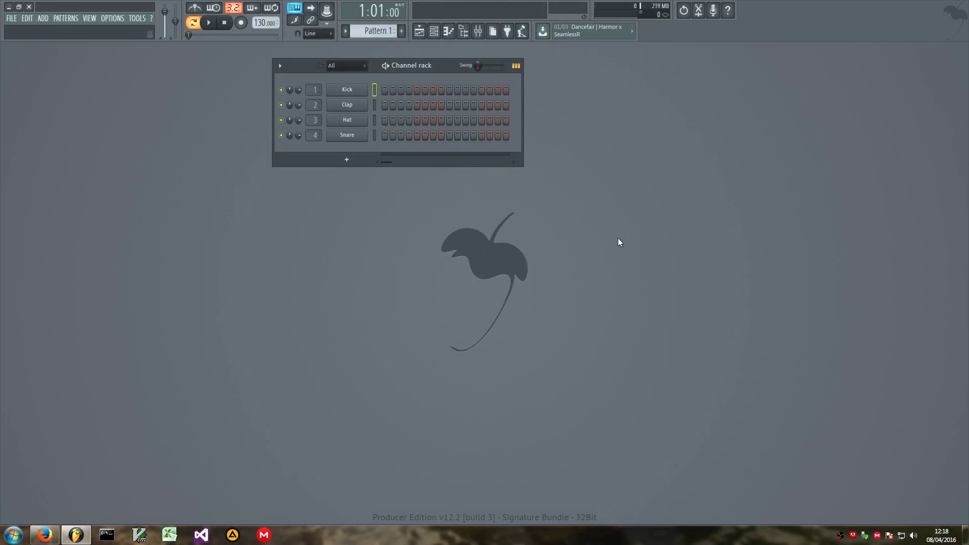
Add a Sytrus synthesizer channel to the channel rack
{"action": "left_click", "coordinate": [478, 32]}
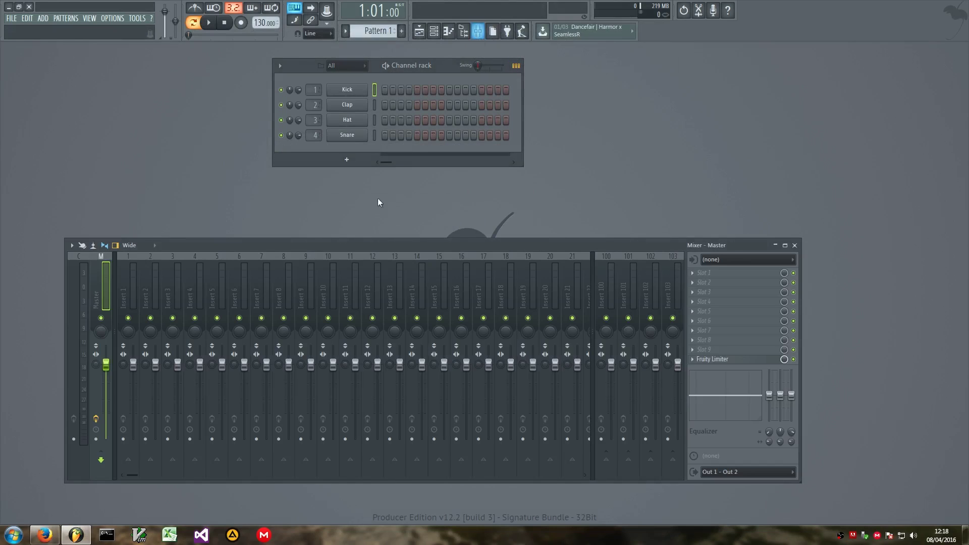
{"action": "left_click", "coordinate": [794, 245]}
{"action": "left_click", "coordinate": [347, 159]}
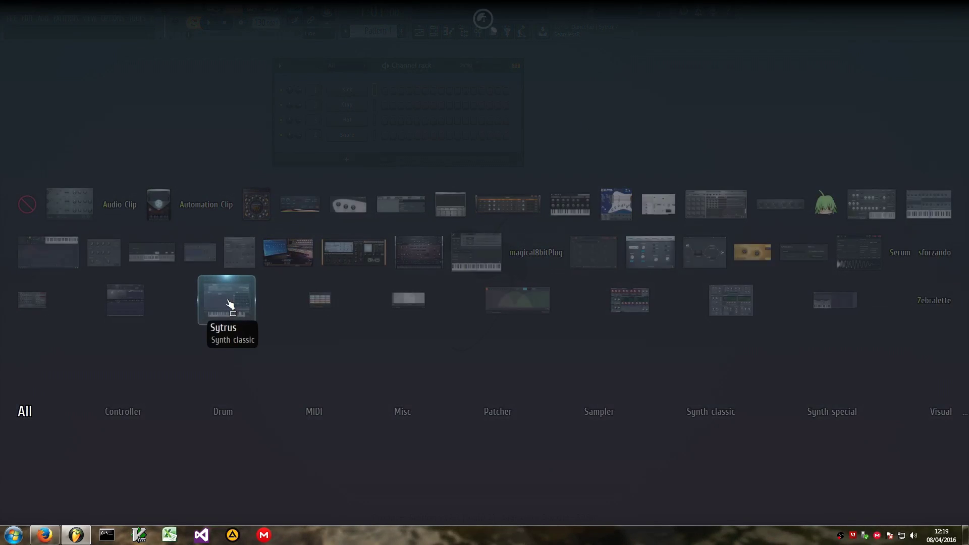
{"action": "type", "text": "ytrus"}
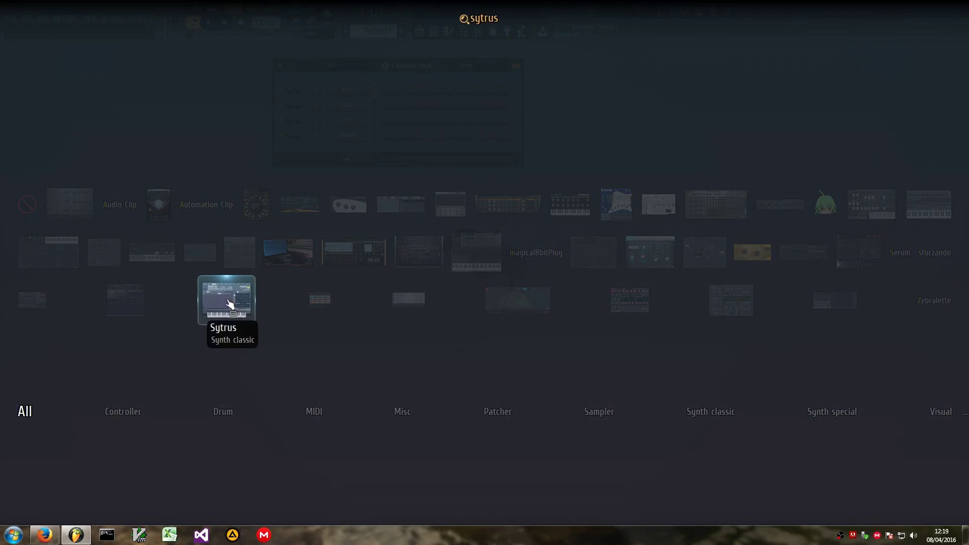
{"action": "left_click", "coordinate": [226, 299]}
Load the Default preset in Sytrus and adjust operator 1's shape until its waveform is flat
{"action": "left_click_drag", "start_coordinate": [202, 160], "coordinate": [643, 169]}
{"action": "right_click", "coordinate": [862, 217]}
{"action": "left_click", "coordinate": [878, 429]}
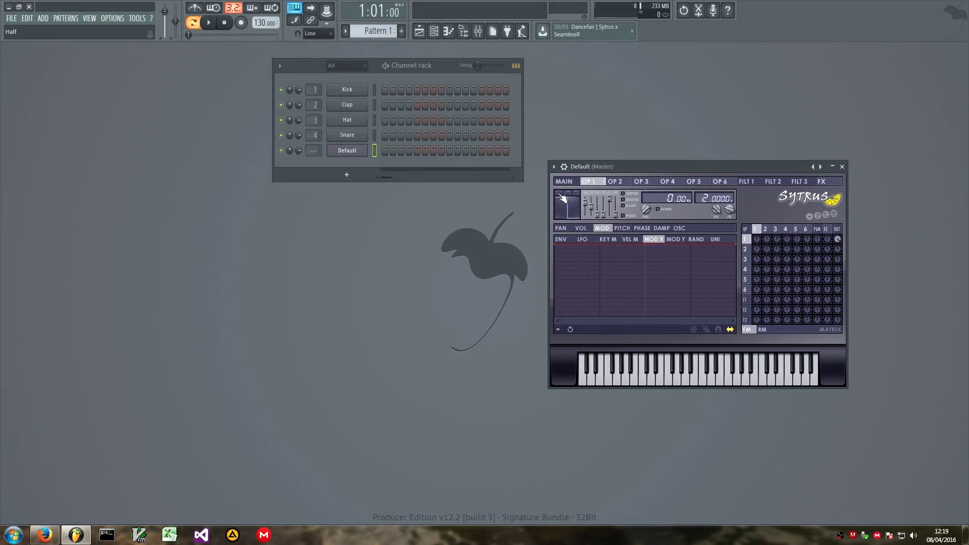
{"action": "left_click_drag", "start_coordinate": [592, 165], "coordinate": [597, 180]}
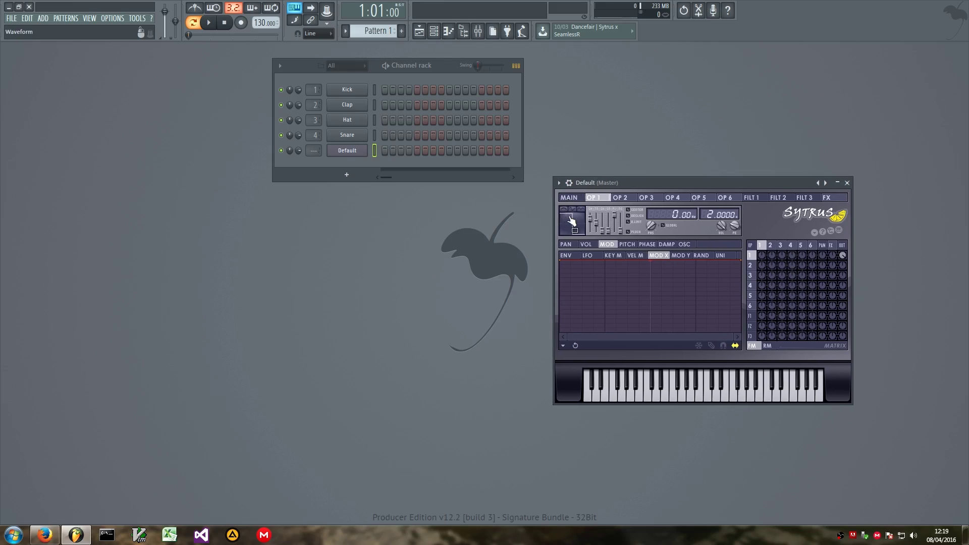
{"action": "left_click_drag", "start_coordinate": [589, 222], "coordinate": [589, 233]}
Play test notes through the Sytrus channel and close its window
{"action": "left_click_drag", "start_coordinate": [662, 184], "coordinate": [581, 86]}
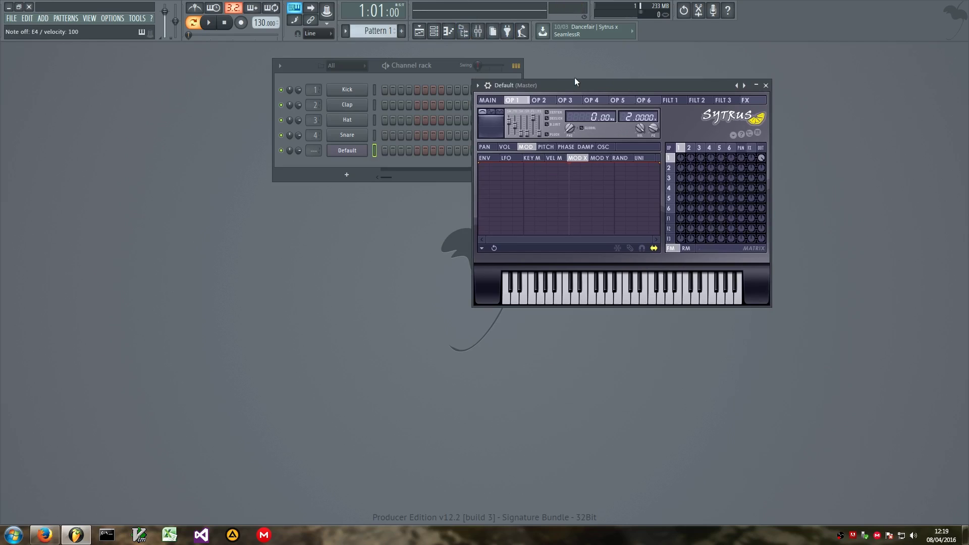
{"action": "key", "text": "v"}
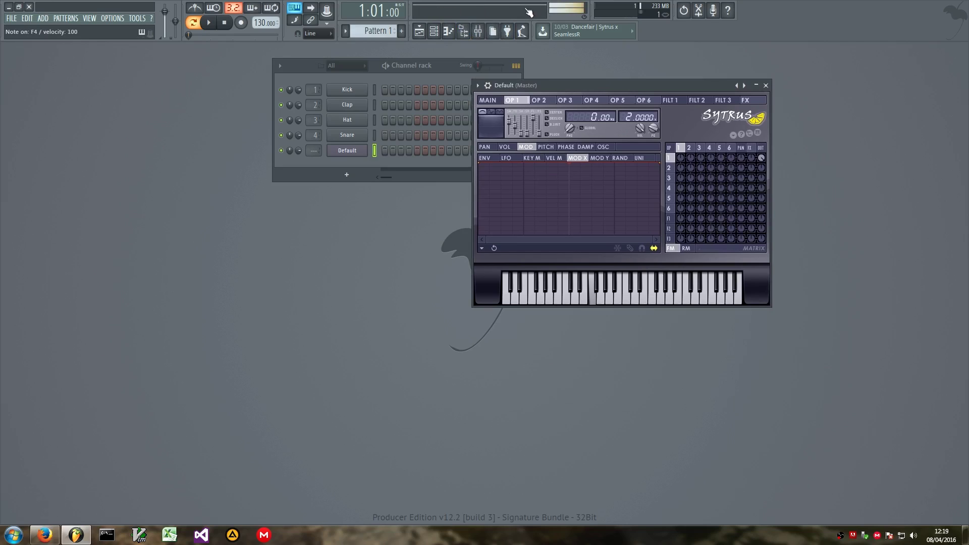
{"action": "left_click", "coordinate": [767, 87]}
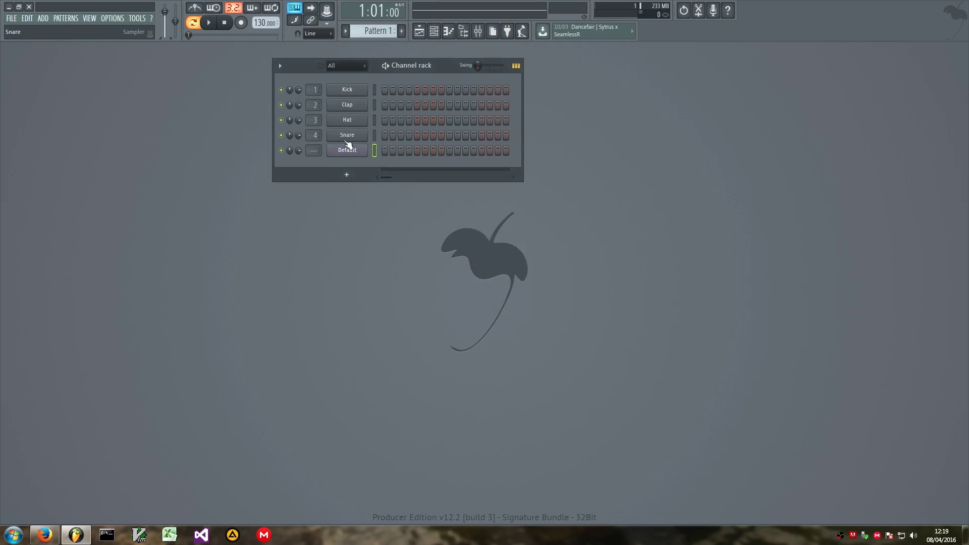
Draw a C5 note at bar 1 in the Sytrus channel's piano roll and stretch it across about four bars
{"action": "right_click", "coordinate": [365, 145]}
{"action": "left_click", "coordinate": [395, 149]}
{"action": "left_click_drag", "start_coordinate": [448, 60], "coordinate": [815, 61]}
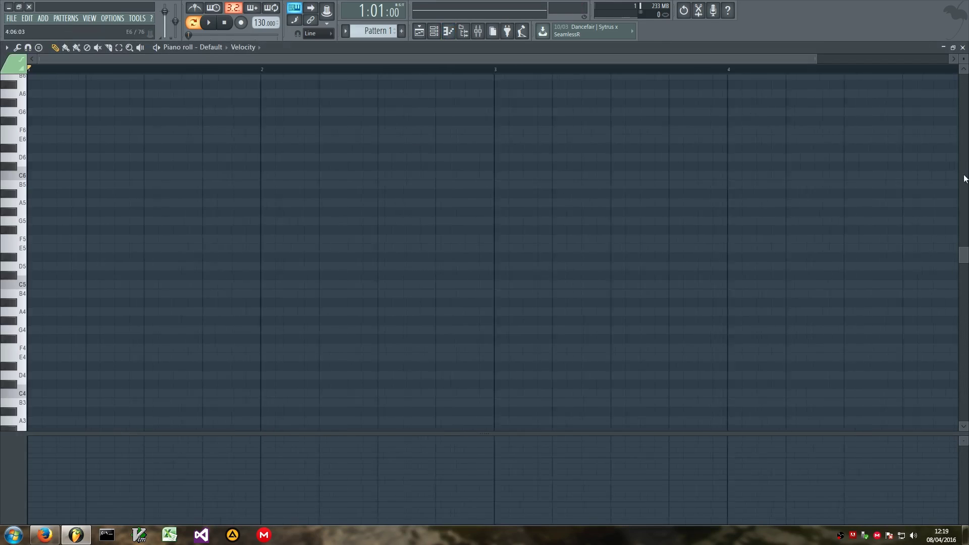
{"action": "left_click", "coordinate": [31, 285]}
{"action": "left_click_drag", "start_coordinate": [54, 281], "coordinate": [895, 292]}
{"action": "key", "text": "F7"}
Place Pattern 1 at the start of Track 1 in the playlist
{"action": "left_click", "coordinate": [356, 154]}
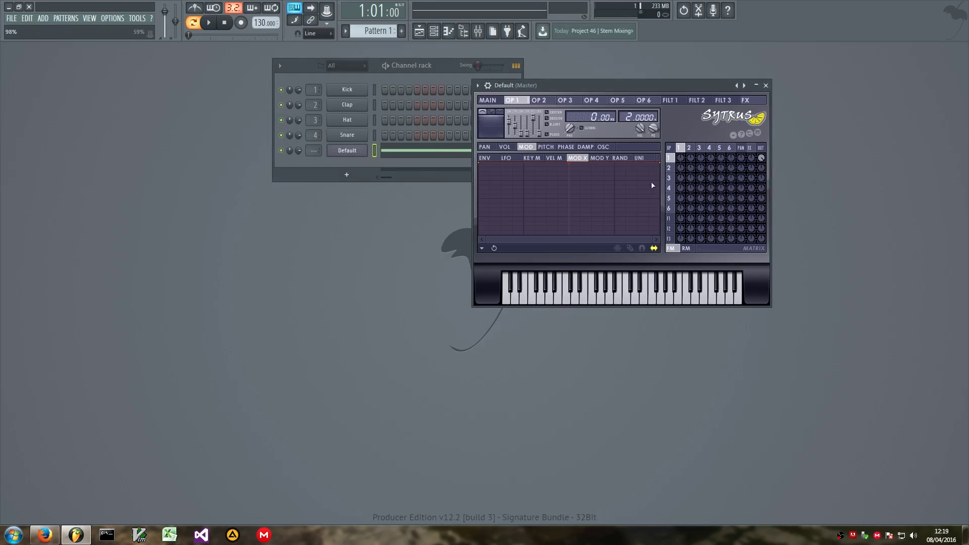
{"action": "left_click", "coordinate": [424, 35]}
{"action": "left_click", "coordinate": [326, 117]}
{"action": "left_click_drag", "start_coordinate": [352, 119], "coordinate": [32, 44]}
{"action": "left_click", "coordinate": [963, 47]}
Try varying the Sytrus channel volume and operator 1's volume while playing a test note
{"action": "key", "text": "v"}
{"action": "left_click_drag", "start_coordinate": [296, 152], "coordinate": [297, 202]}
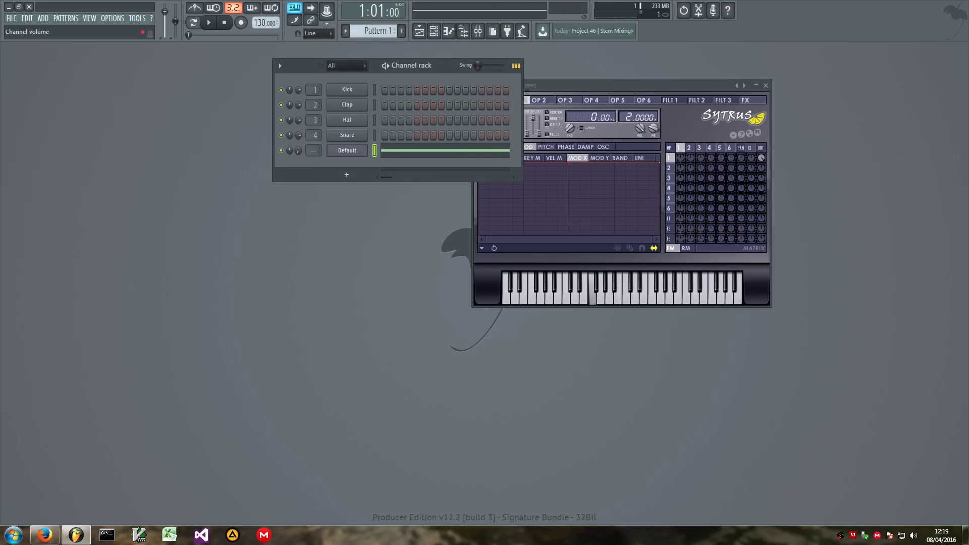
{"action": "left_click_drag", "start_coordinate": [298, 150], "coordinate": [298, 100]}
{"action": "left_click_drag", "start_coordinate": [631, 86], "coordinate": [484, 110]}
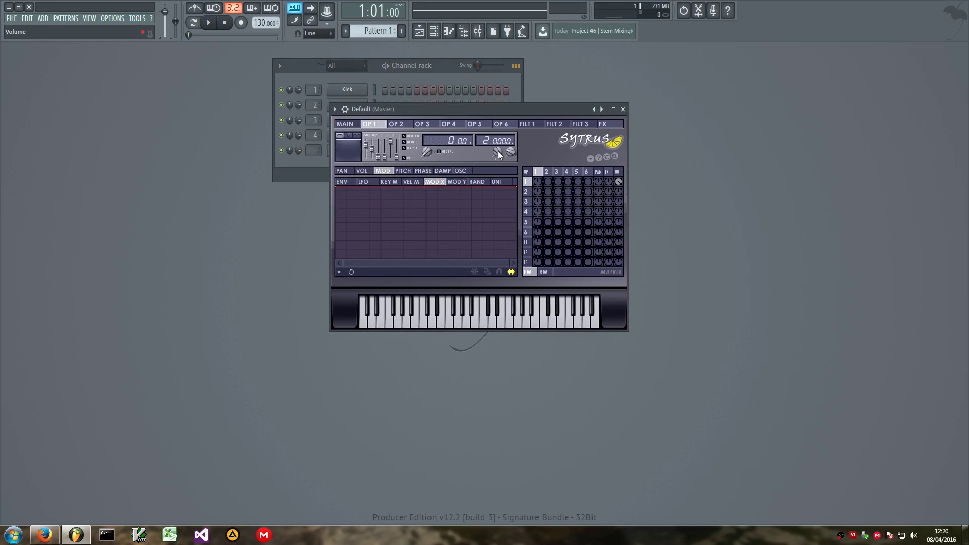
{"action": "left_click_drag", "start_coordinate": [497, 150], "coordinate": [498, 186]}
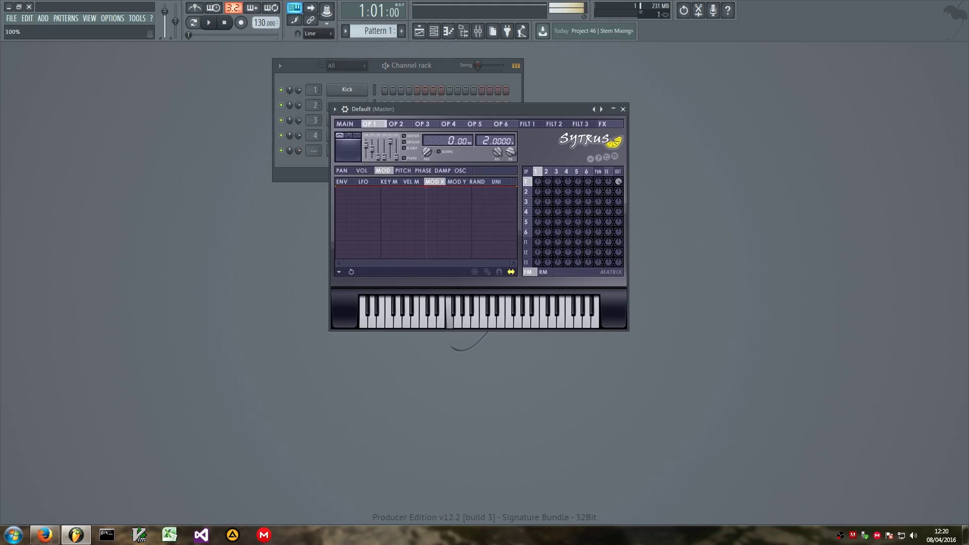
Create an automation clip for operator 1's volume in Sytrus
{"action": "left_click_drag", "start_coordinate": [485, 104], "coordinate": [480, 34]}
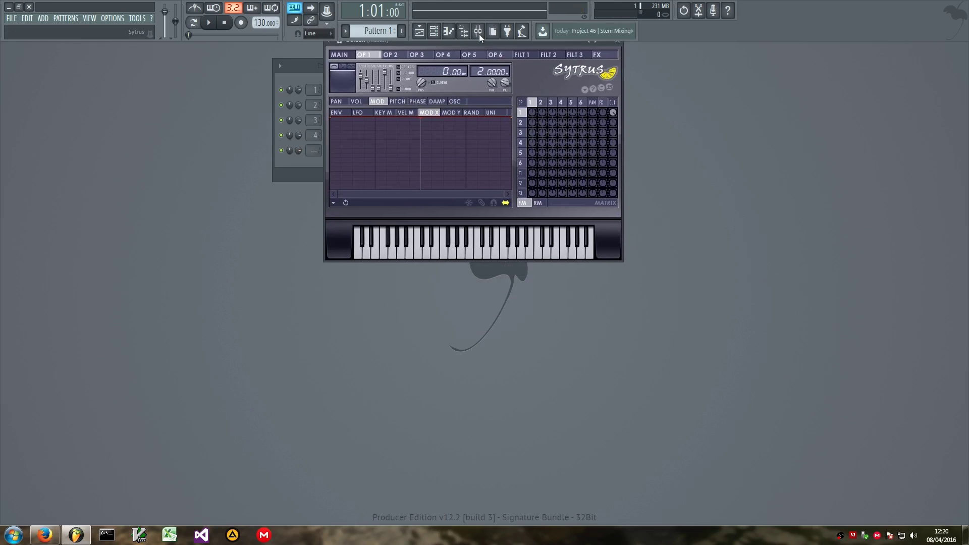
{"action": "mouse_move", "coordinate": [490, 90]}
{"action": "left_mouse_down"}
{"action": "mouse_move", "coordinate": [490, 76]}
{"action": "mouse_move", "coordinate": [491, 91]}
{"action": "left_mouse_up"}
{"action": "right_click", "coordinate": [491, 90]}
{"action": "left_click", "coordinate": [517, 159]}
{"action": "scroll", "coordinate": [107, 65], "scroll_direction": "up", "scroll_amount": 3}
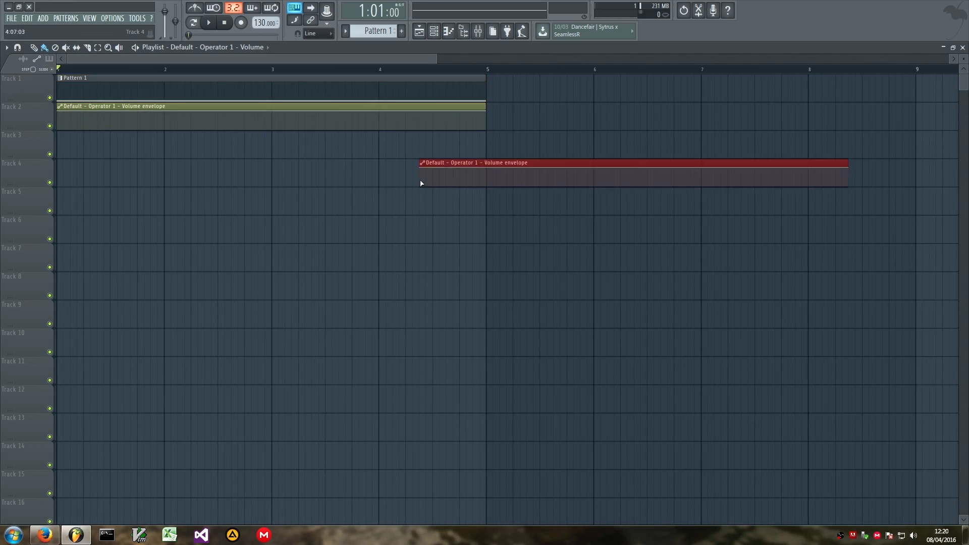
Enlarge Track 2 in the playlist and undo the stray duplicate of the automation clip
{"action": "left_click", "coordinate": [419, 179]}
{"action": "left_click_drag", "start_coordinate": [27, 129], "coordinate": [28, 279]}
{"action": "key", "text": "ctrl+z"}
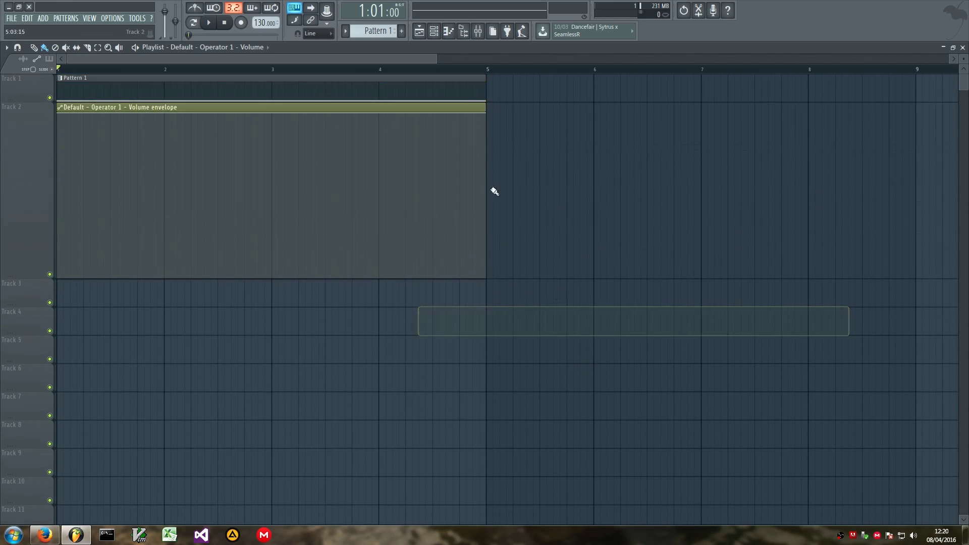
Set the volume clip's end point to Wave mode at 0%, adjust the wave's tension, and play it back
{"action": "right_click", "coordinate": [486, 115]}
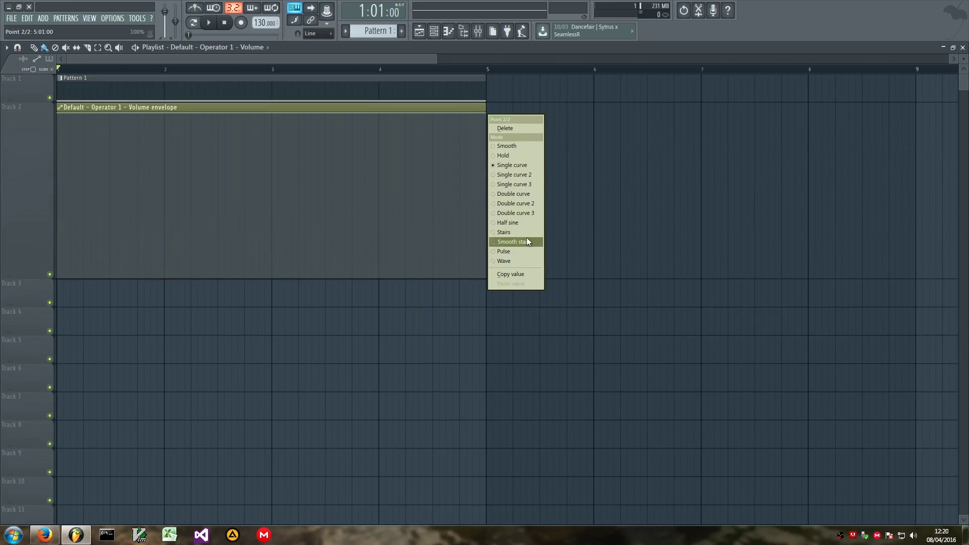
{"action": "left_click", "coordinate": [520, 261]}
{"action": "left_click_drag", "start_coordinate": [485, 114], "coordinate": [485, 279]}
{"action": "left_click", "coordinate": [507, 315]}
{"action": "right_click", "coordinate": [525, 314]}
{"action": "right_click", "coordinate": [528, 321]}
{"action": "mouse_move", "coordinate": [272, 195]}
{"action": "left_mouse_down"}
{"action": "mouse_move", "coordinate": [271, 180]}
{"action": "mouse_move", "coordinate": [271, 196]}
{"action": "left_mouse_up"}
{"action": "key", "text": "space"}
{"action": "key", "text": "space"}
Change the volume clip's end point to Single curve and add three zigzag points across bars 1 and 2
{"action": "right_click", "coordinate": [485, 280]}
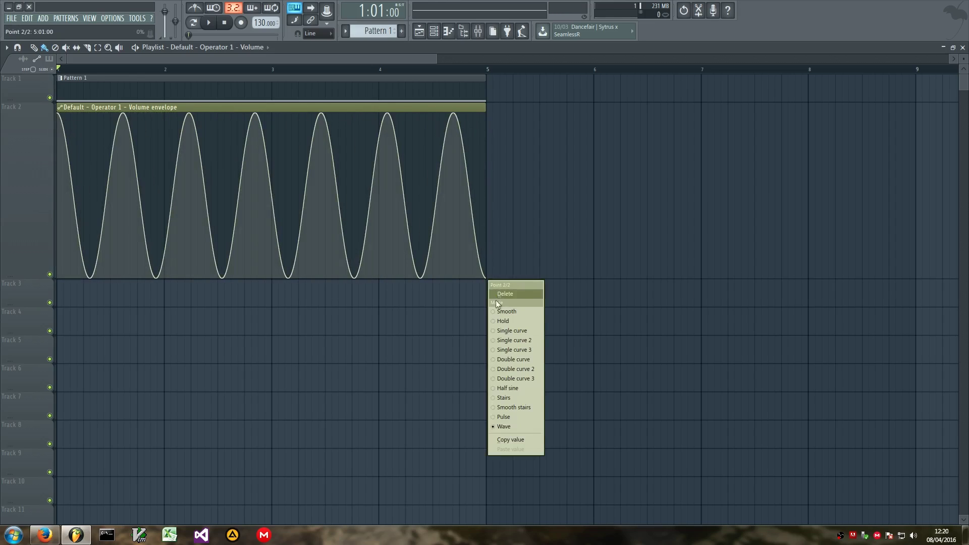
{"action": "left_click", "coordinate": [505, 331]}
{"action": "right_click", "coordinate": [272, 116]}
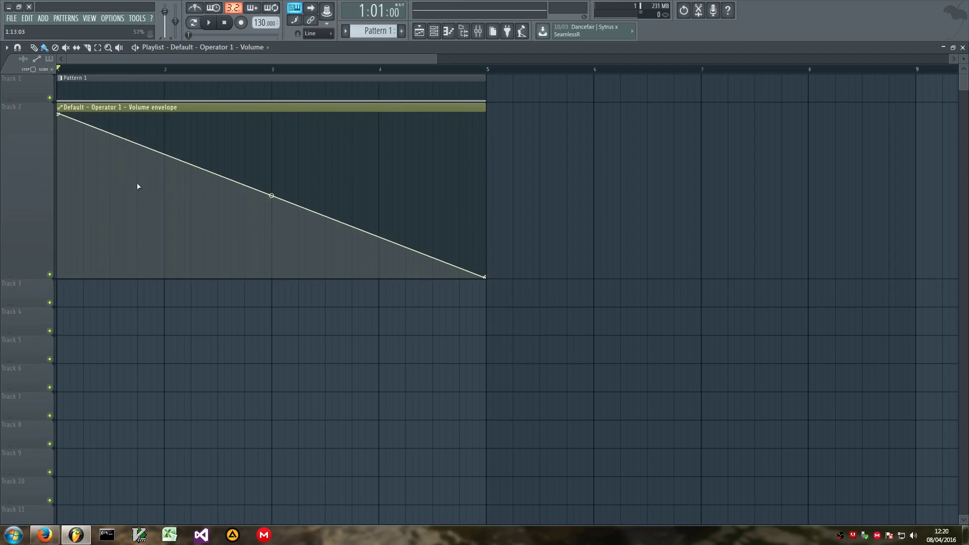
{"action": "right_click", "coordinate": [130, 185]}
{"action": "left_click_drag", "start_coordinate": [130, 186], "coordinate": [110, 243]}
{"action": "left_click", "coordinate": [204, 160]}
{"action": "left_click", "coordinate": [258, 255]}
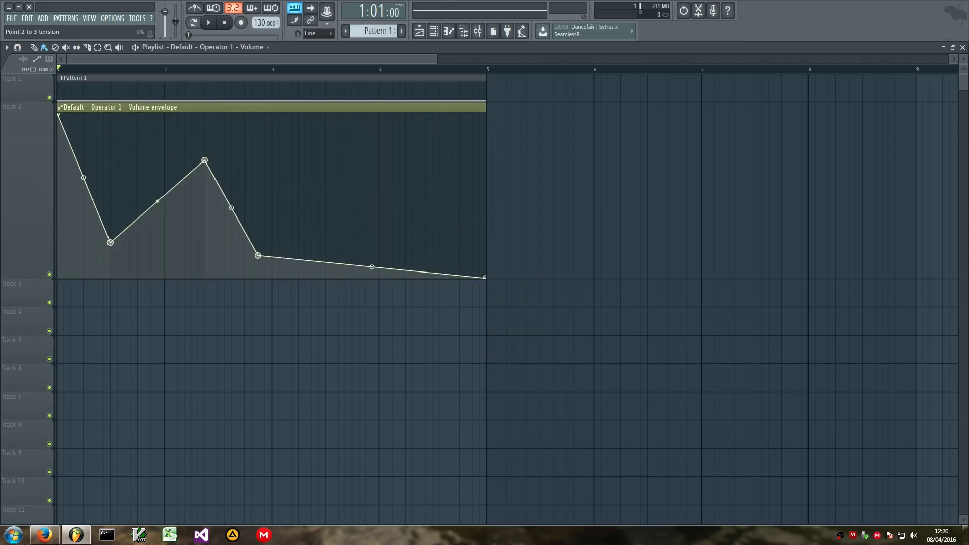
Bend the envelope's segments into steep curves and add three more points in bars 3 and 4, keeping the clip's end at bar 5
{"action": "left_click_drag", "start_coordinate": [158, 202], "coordinate": [158, 160]}
{"action": "left_click_drag", "start_coordinate": [236, 200], "coordinate": [297, 164]}
{"action": "left_click", "coordinate": [332, 152]}
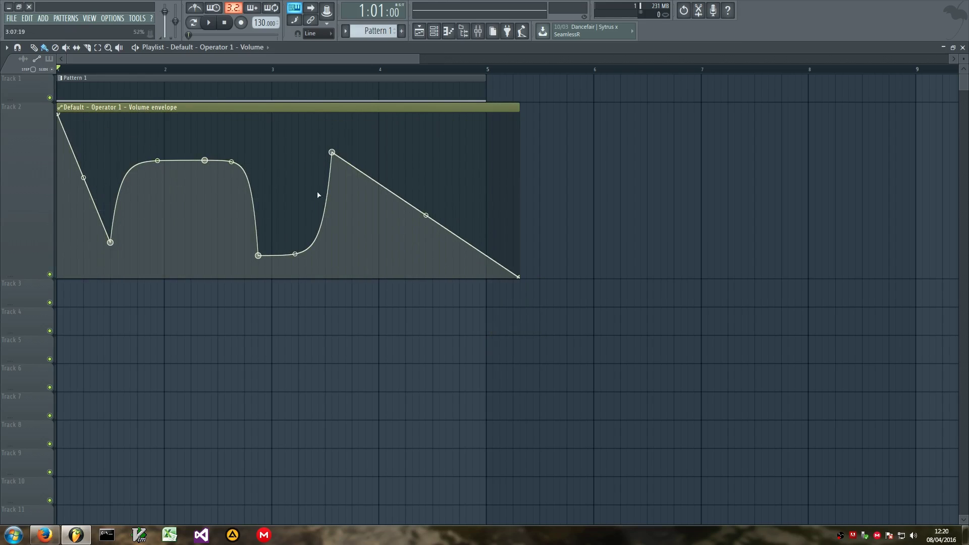
{"action": "right_click", "coordinate": [425, 239]}
{"action": "right_click", "coordinate": [473, 143]}
{"action": "left_click_drag", "start_coordinate": [474, 143], "coordinate": [453, 114]}
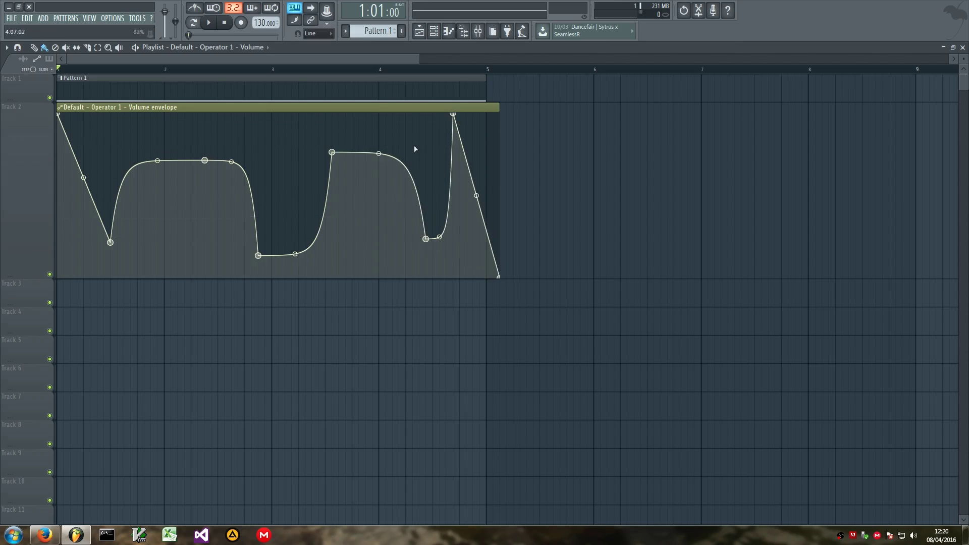
{"action": "left_click_drag", "start_coordinate": [498, 277], "coordinate": [486, 288]}
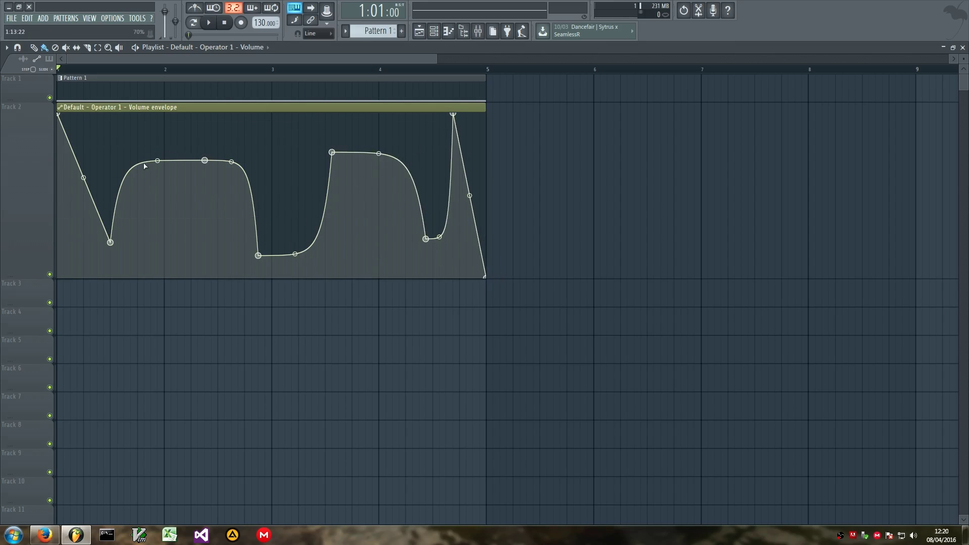
{"action": "left_click_drag", "start_coordinate": [204, 152], "coordinate": [205, 144]}
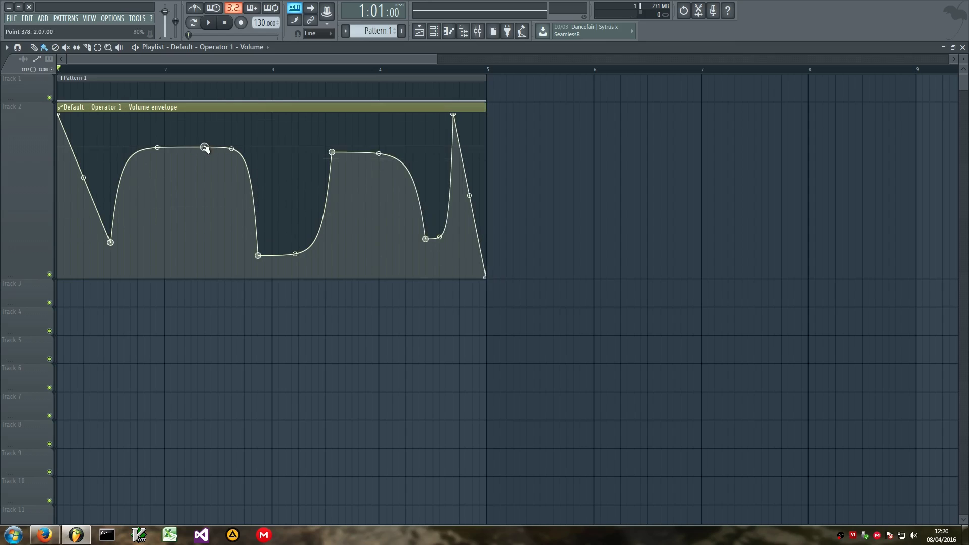
Load Edison into the Master track's first effect slot and arm it to record on play
{"action": "left_click", "coordinate": [479, 39]}
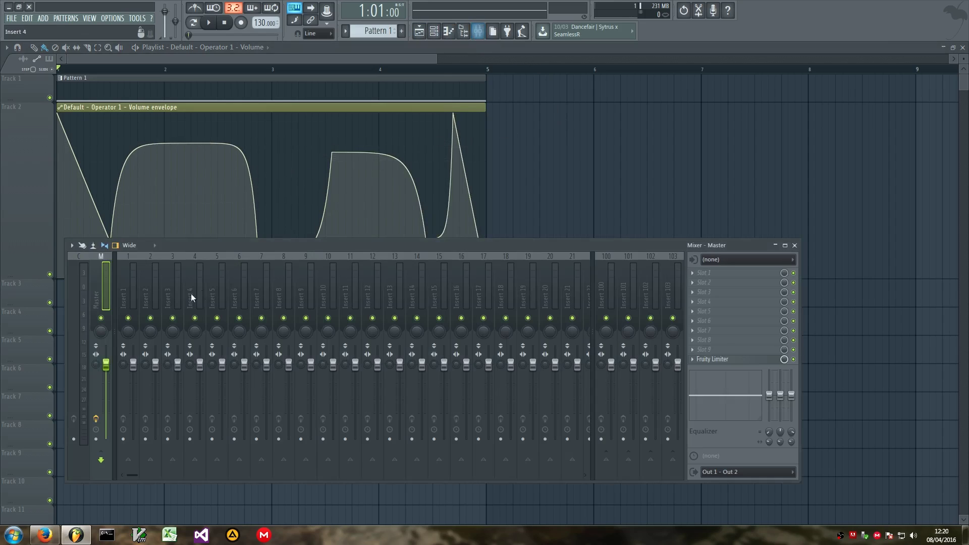
{"action": "left_click", "coordinate": [719, 274]}
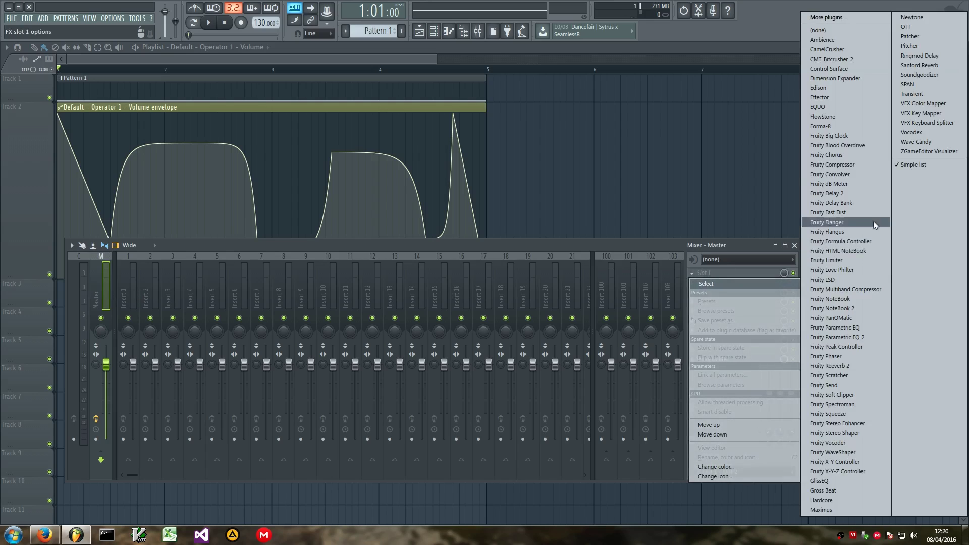
{"action": "left_click", "coordinate": [819, 88]}
{"action": "left_click_drag", "start_coordinate": [277, 126], "coordinate": [624, 187]}
{"action": "left_click", "coordinate": [492, 209]}
{"action": "left_click", "coordinate": [464, 208]}
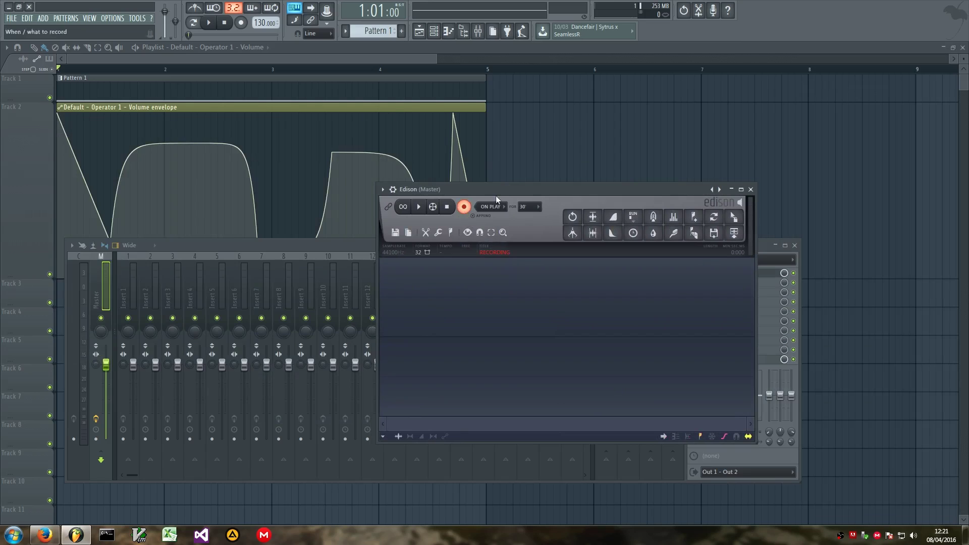
Record one full pass of the song in Edison and delete the excess audio from the second Song jump marker onward
{"action": "left_click", "coordinate": [204, 23]}
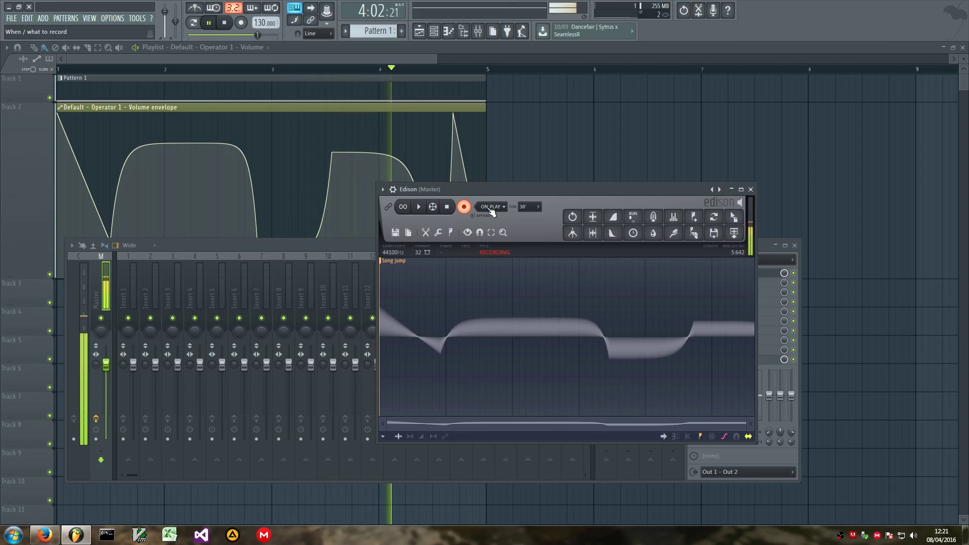
{"action": "left_click", "coordinate": [464, 207]}
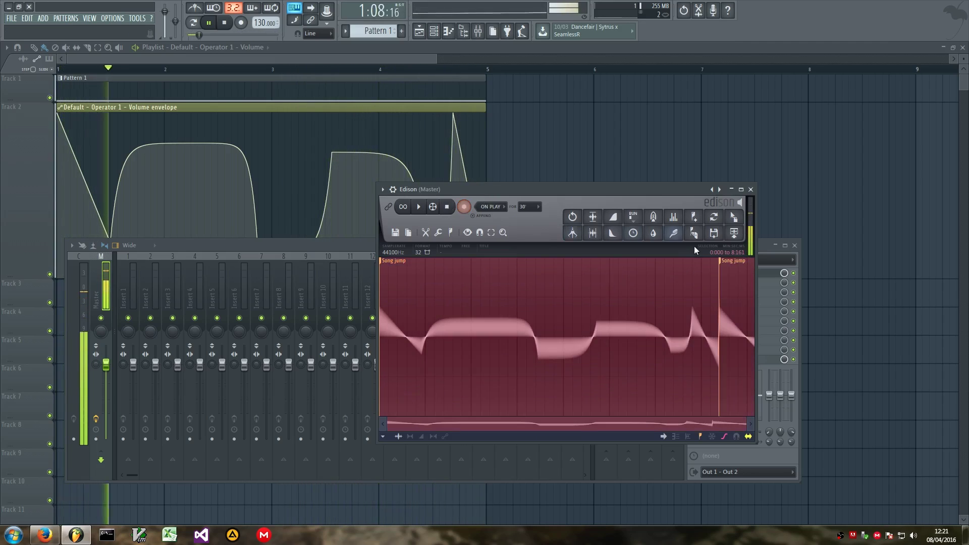
{"action": "left_click", "coordinate": [232, 28]}
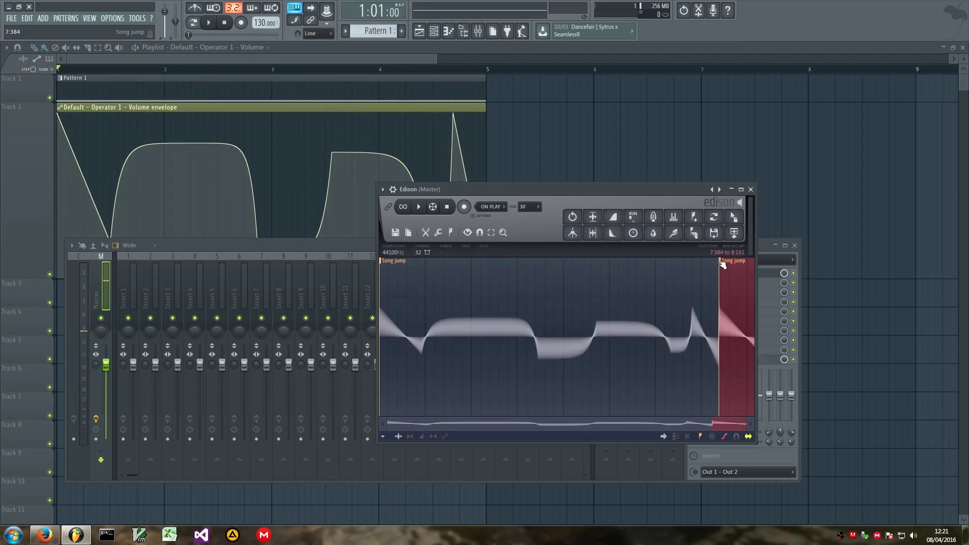
{"action": "key", "text": "Delete"}
Add a second Sytrus channel with the Default preset and load the Edison recording into its operator 1 as the waveform
{"action": "left_click", "coordinate": [794, 245]}
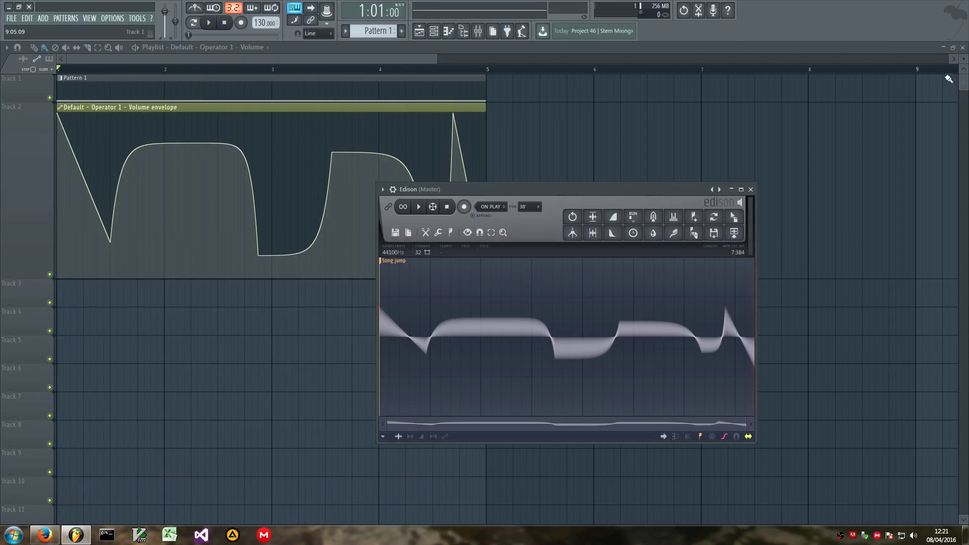
{"action": "left_click", "coordinate": [963, 47]}
{"action": "left_click", "coordinate": [618, 48]}
{"action": "left_click", "coordinate": [347, 189]}
{"action": "type", "text": "sytru"}
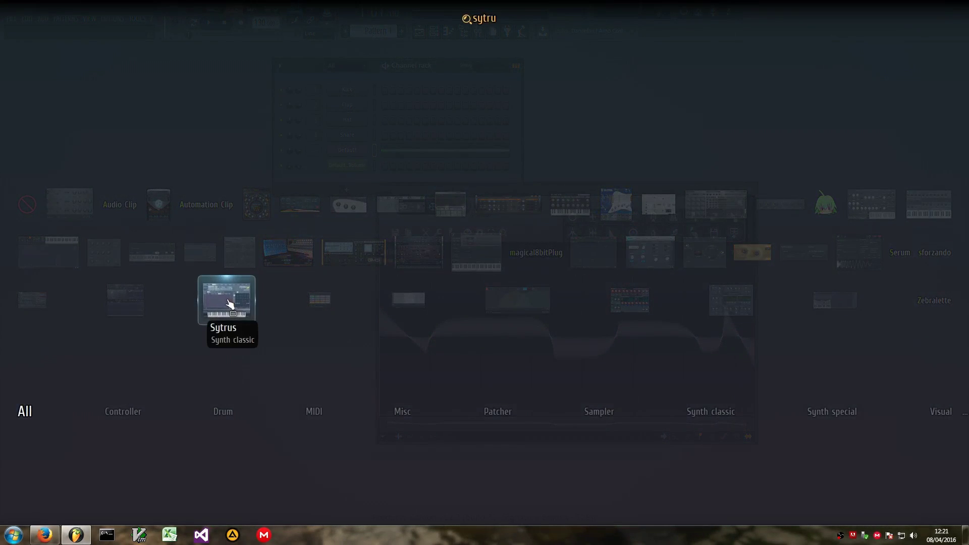
{"action": "left_click", "coordinate": [230, 303]}
{"action": "left_click", "coordinate": [363, 187]}
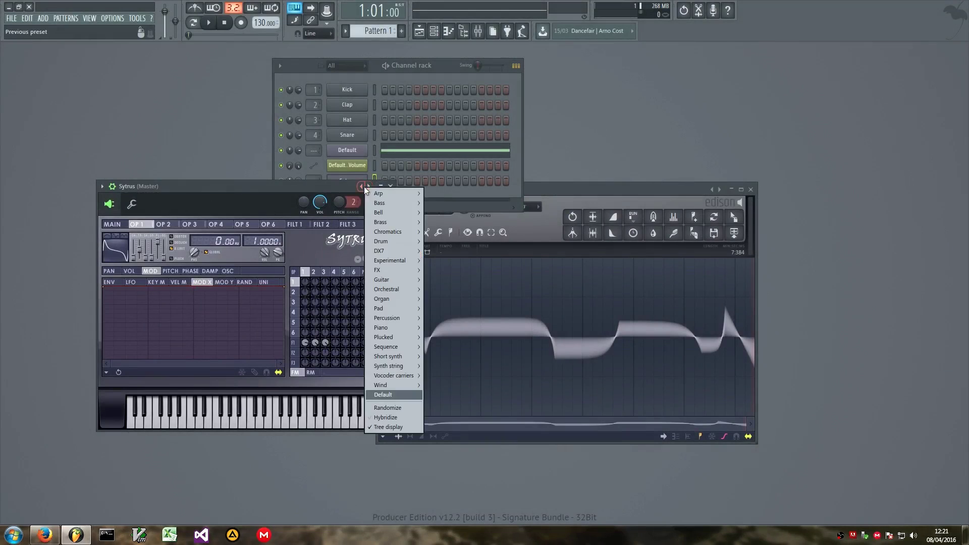
{"action": "left_click", "coordinate": [398, 396]}
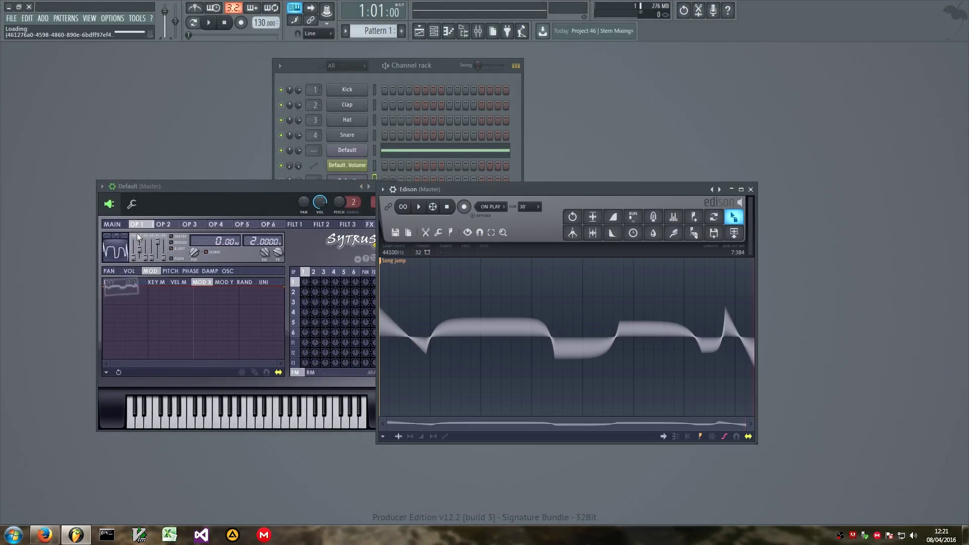
Open the playlist in a floating window and place Sytrus beside its automation clip to compare the two waveforms
{"action": "left_click_drag", "start_coordinate": [155, 187], "coordinate": [438, 135]}
{"action": "left_click", "coordinate": [419, 31]}
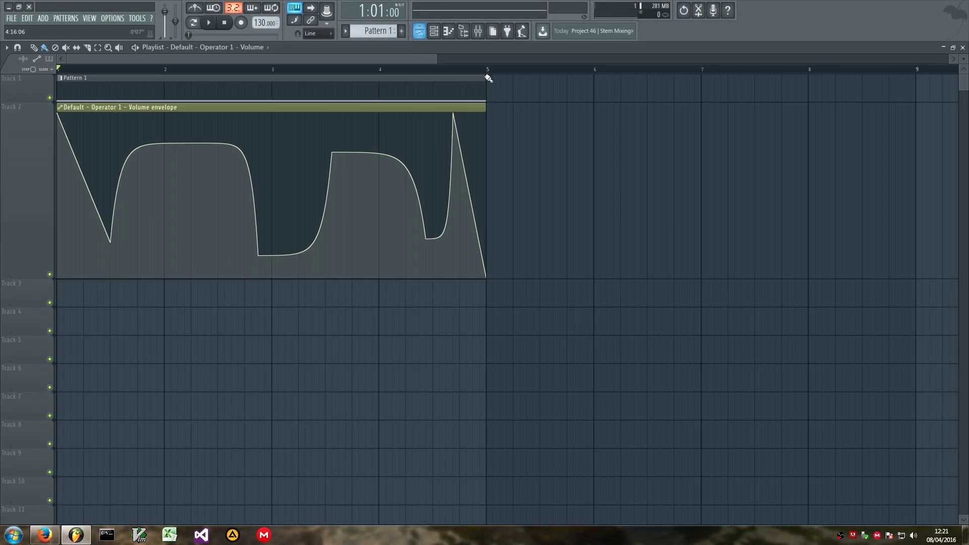
{"action": "double_click", "coordinate": [561, 49]}
{"action": "left_click_drag", "start_coordinate": [635, 148], "coordinate": [469, 185]}
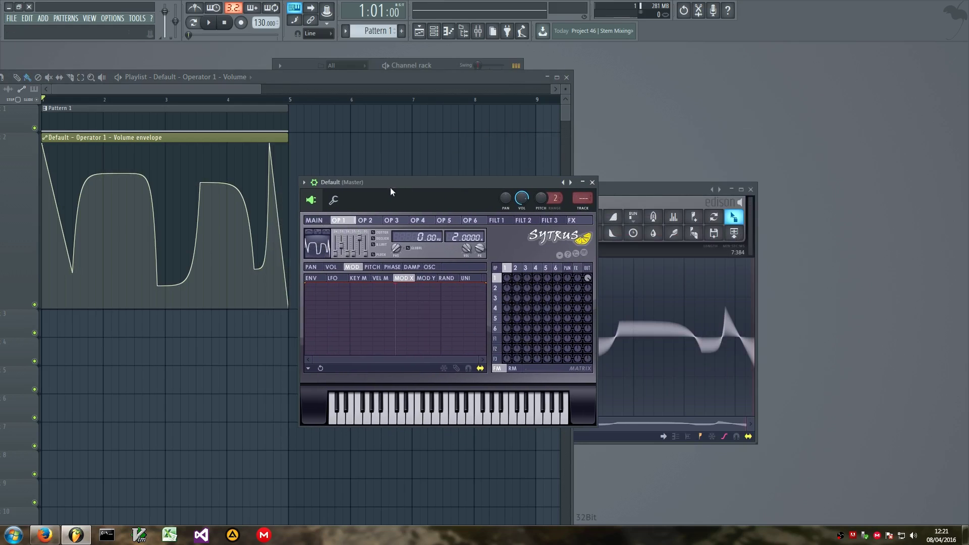
{"action": "left_click_drag", "start_coordinate": [389, 189], "coordinate": [577, 177]}
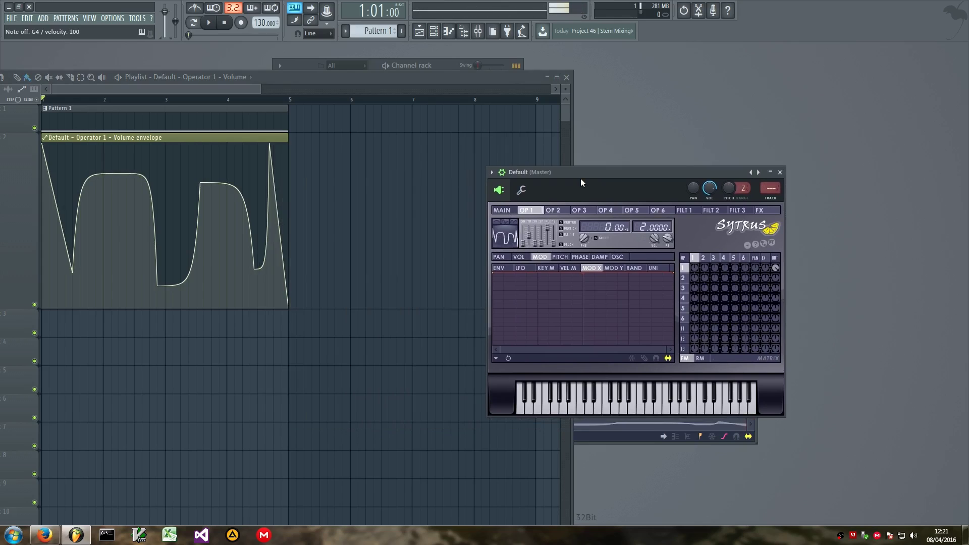
Audition notes with Sytrus on its main page, compare the output oscilloscope with the clip, and close Sytrus and Edison
{"action": "left_click", "coordinate": [502, 210]}
{"action": "left_click_drag", "start_coordinate": [526, 238], "coordinate": [526, 252]}
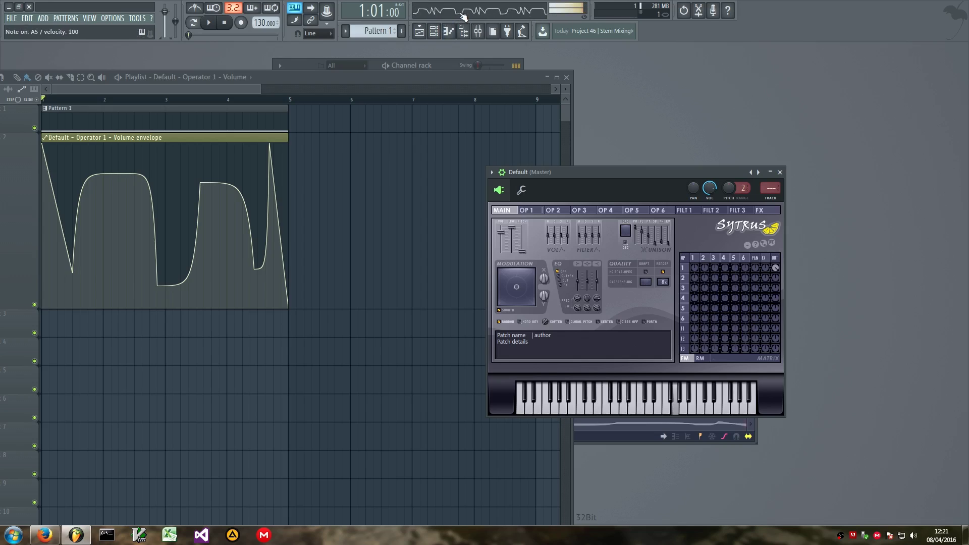
{"action": "left_click", "coordinate": [780, 172]}
{"action": "left_click", "coordinate": [710, 200]}
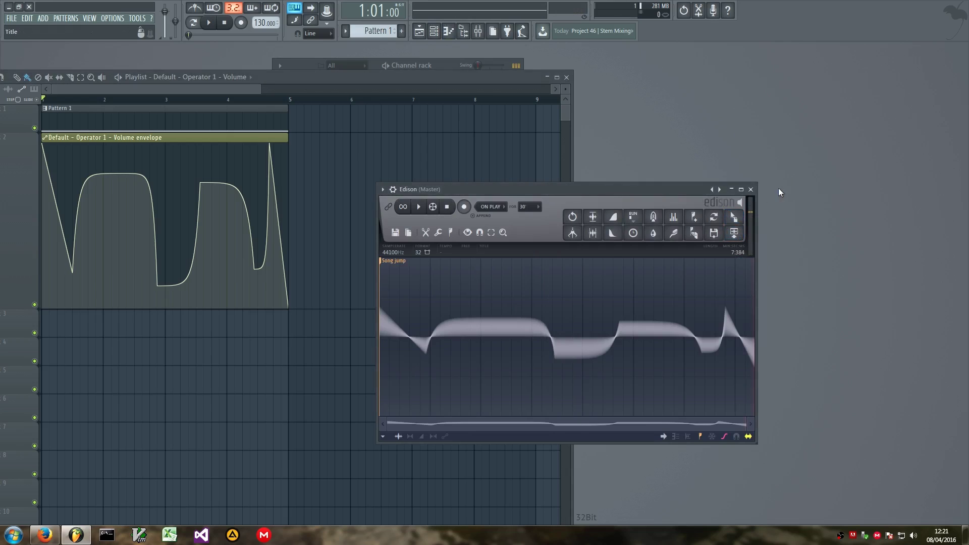
{"action": "left_click", "coordinate": [755, 190]}
Copy Pattern 1 and its volume automation clip to bar 9 in the playlist and make the copied automation clip unique
{"action": "double_click", "coordinate": [258, 78]}
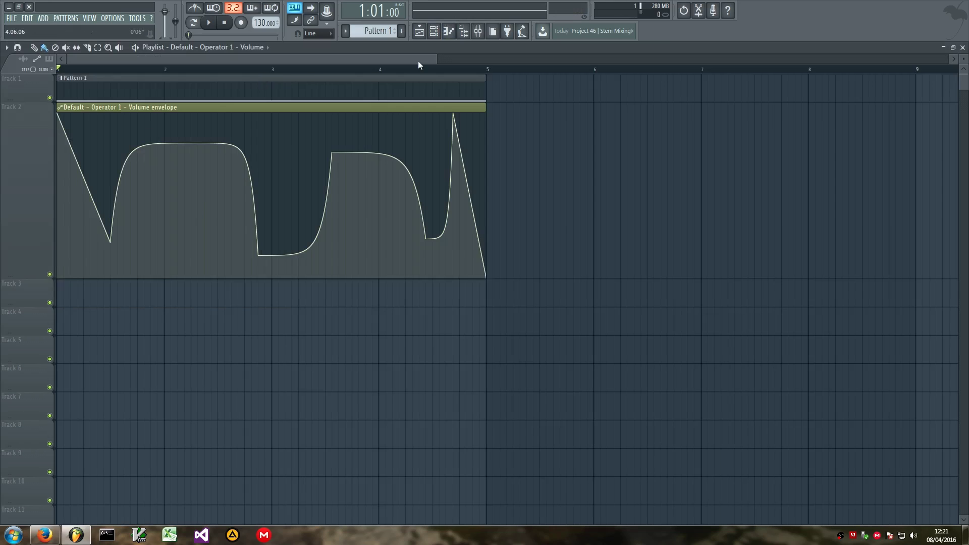
{"action": "left_click_drag", "start_coordinate": [463, 56], "coordinate": [757, 57]}
{"action": "left_click", "coordinate": [426, 294]}
{"action": "key", "text": "ctrl+z"}
{"action": "left_click_drag", "start_coordinate": [482, 379], "coordinate": [58, 77]}
{"action": "mouse_move", "coordinate": [155, 96]}
{"action": "left_mouse_down"}
{"action": "mouse_move", "coordinate": [692, 112]}
{"action": "mouse_move", "coordinate": [621, 108]}
{"action": "left_mouse_up"}
{"action": "left_click", "coordinate": [391, 335]}
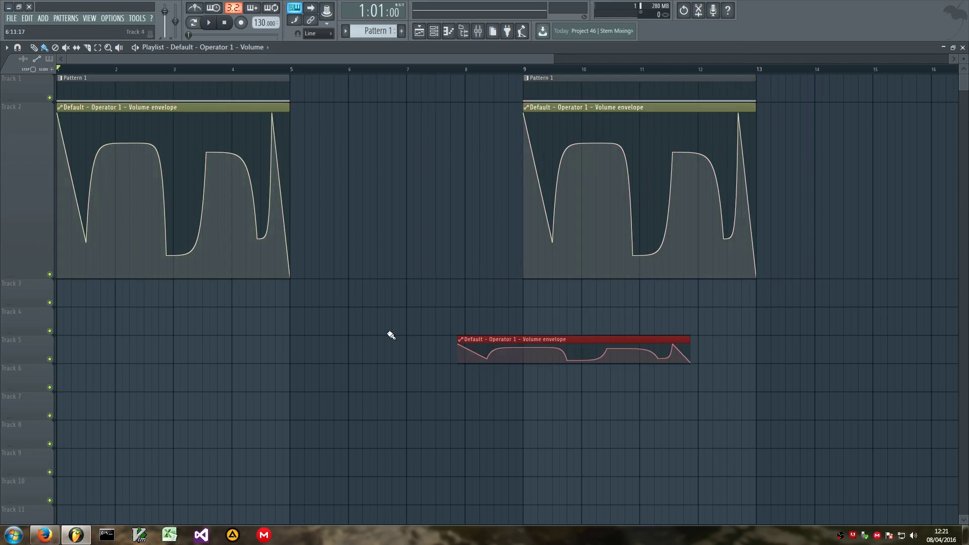
{"action": "left_click", "coordinate": [526, 107]}
{"action": "left_click", "coordinate": [540, 151]}
Add many points across the bar 9 automation clip to form a jagged, irregular shape, keeping its end at bar 13
{"action": "right_click", "coordinate": [626, 247]}
{"action": "right_click", "coordinate": [632, 149]}
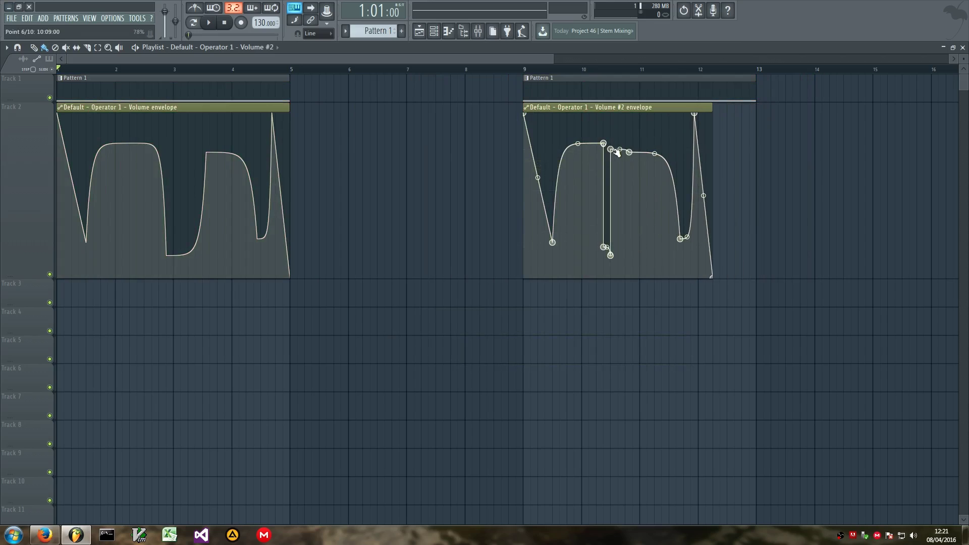
{"action": "right_click", "coordinate": [567, 231]}
{"action": "right_click", "coordinate": [556, 114]}
{"action": "right_click", "coordinate": [618, 260]}
{"action": "right_click", "coordinate": [623, 181]}
{"action": "right_click", "coordinate": [611, 164]}
{"action": "right_click", "coordinate": [576, 196]}
{"action": "right_click", "coordinate": [573, 167]}
{"action": "right_click", "coordinate": [646, 224]}
{"action": "right_click", "coordinate": [720, 147]}
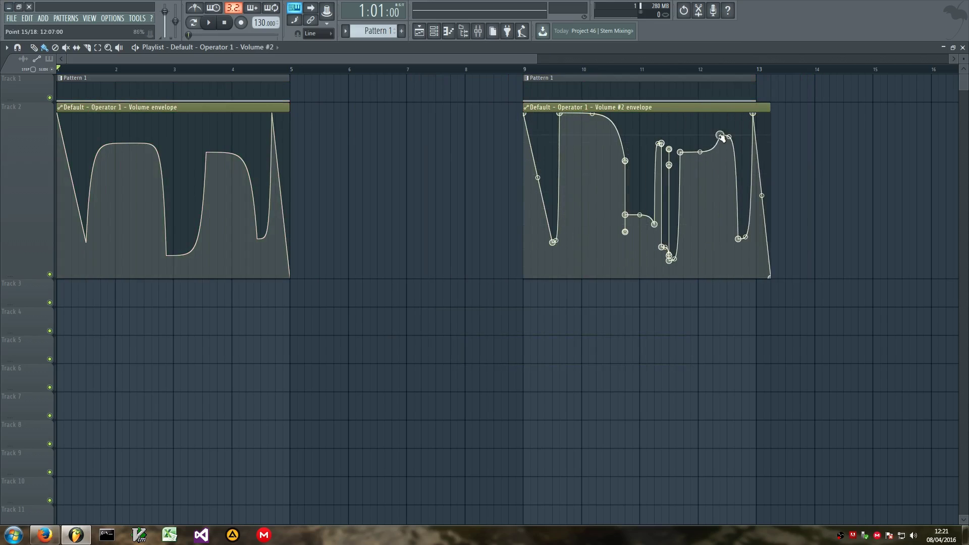
{"action": "right_click", "coordinate": [583, 197]}
{"action": "right_click", "coordinate": [639, 195]}
{"action": "left_click_drag", "start_coordinate": [641, 196], "coordinate": [696, 202]}
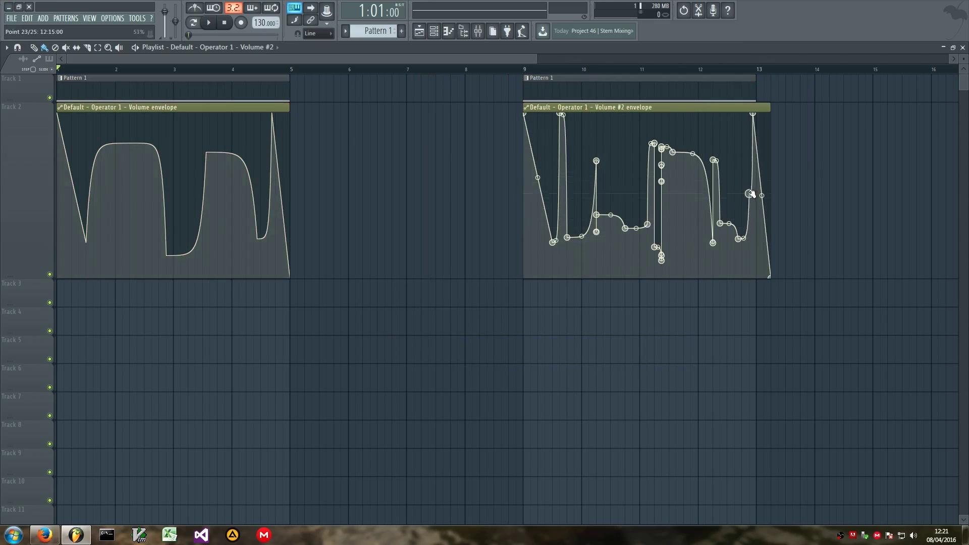
{"action": "left_click_drag", "start_coordinate": [749, 188], "coordinate": [742, 158]}
{"action": "right_click", "coordinate": [725, 135]}
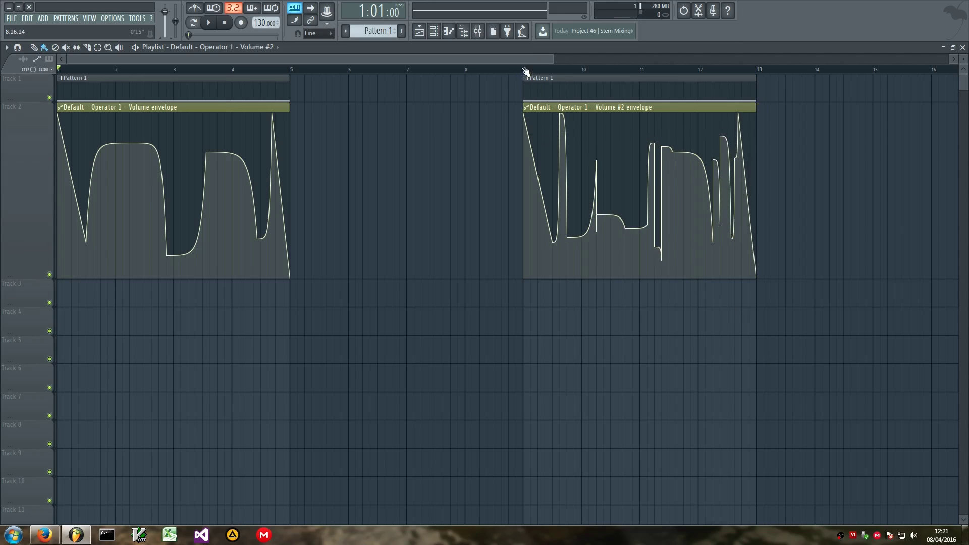
Select bars 9 to 13 in the playlist and record one pass with the Master track's Edison after the existing audio
{"action": "left_click_drag", "start_coordinate": [525, 71], "coordinate": [756, 71]}
{"action": "key", "text": "F9"}
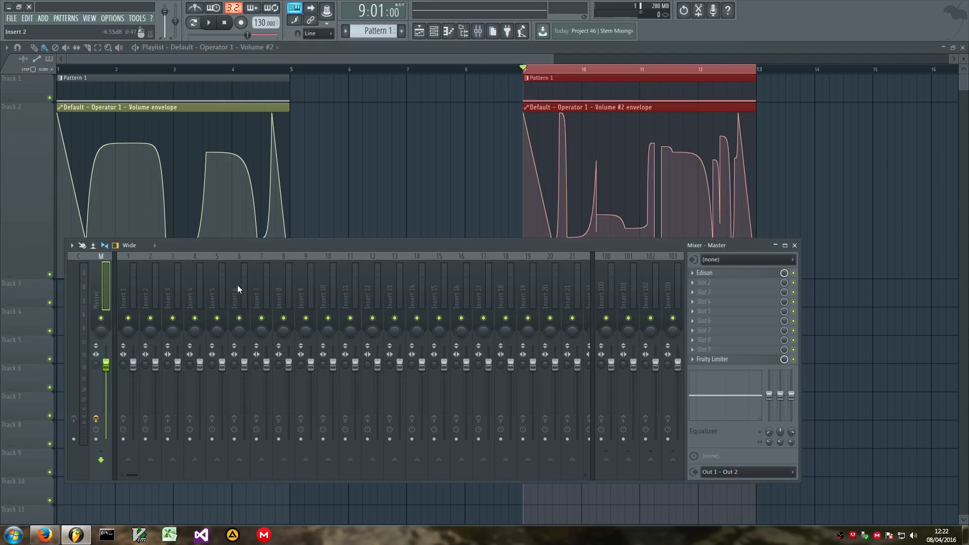
{"action": "left_click", "coordinate": [702, 273]}
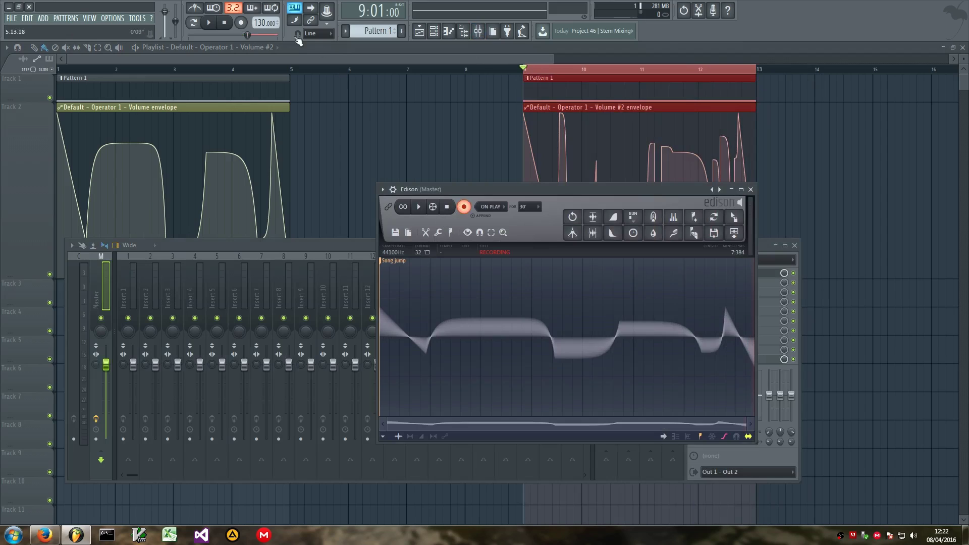
{"action": "left_click", "coordinate": [209, 23]}
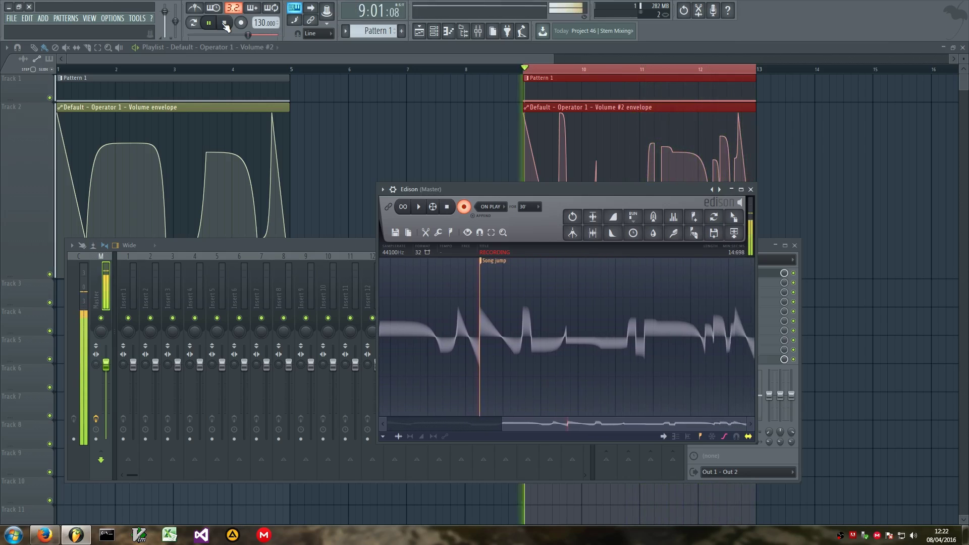
{"action": "left_click", "coordinate": [226, 25]}
{"action": "left_click", "coordinate": [464, 207]}
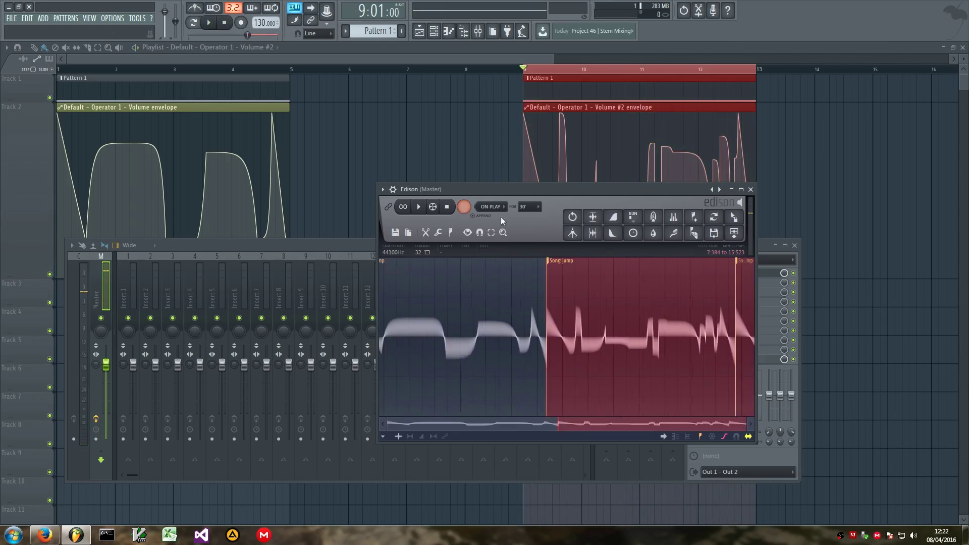
Delete the excess audio from the last Song jump marker onward in Edison and close the playlist and mixer
{"action": "left_click", "coordinate": [738, 264]}
{"action": "key", "text": "Delete"}
{"action": "left_click", "coordinate": [962, 49]}
{"action": "left_click", "coordinate": [800, 244]}
Add a Serum channel, move Edison beside it, and open oscillator A's wavetable editor
{"action": "left_click", "coordinate": [340, 217]}
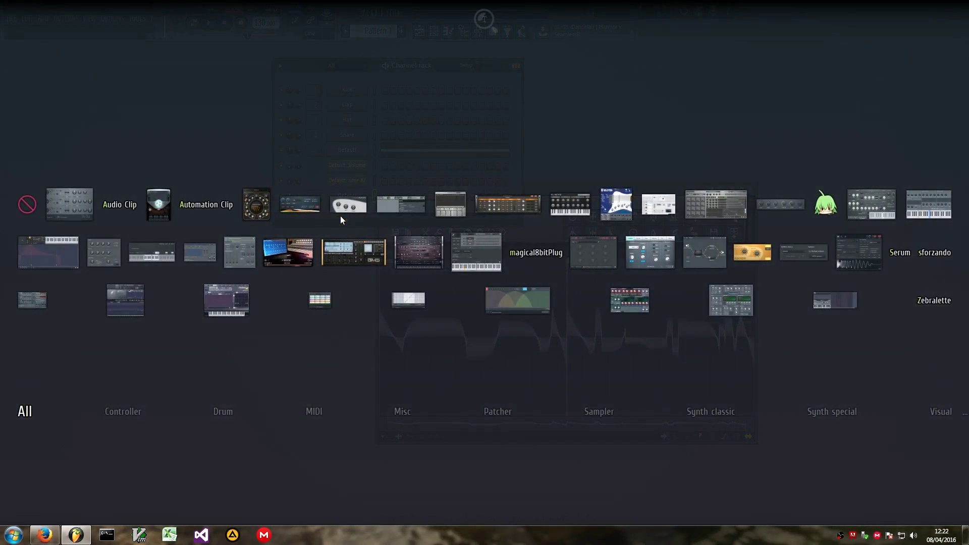
{"action": "left_click", "coordinate": [899, 252]}
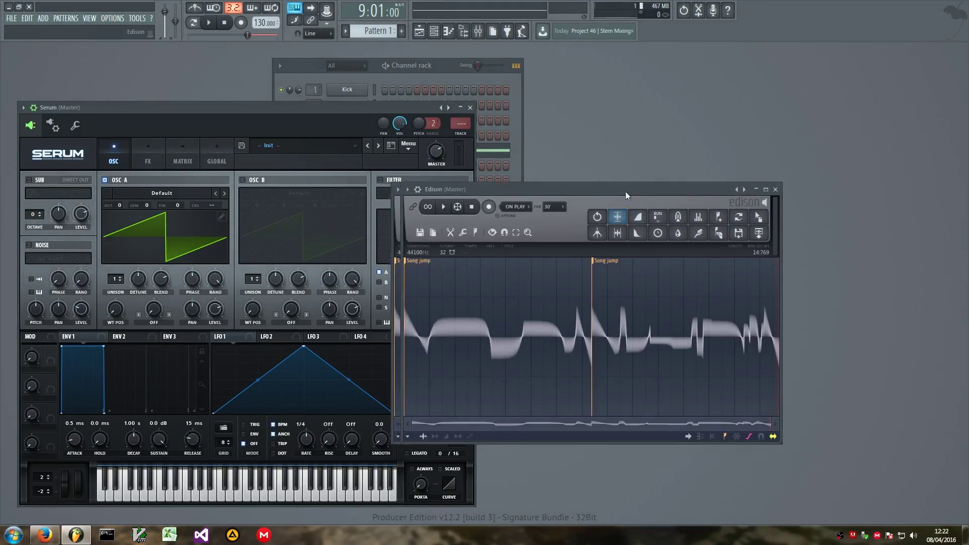
{"action": "left_click_drag", "start_coordinate": [652, 191], "coordinate": [697, 211]}
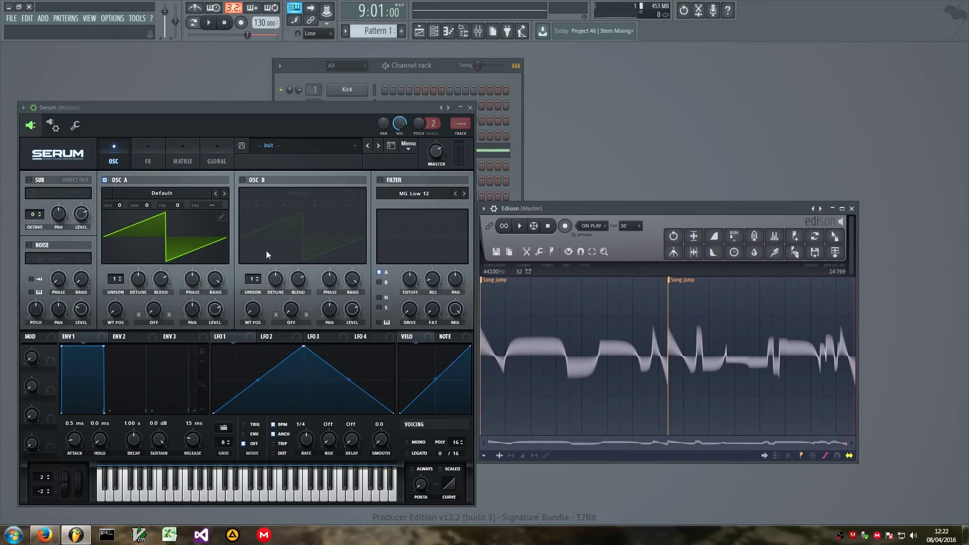
{"action": "left_click", "coordinate": [217, 217]}
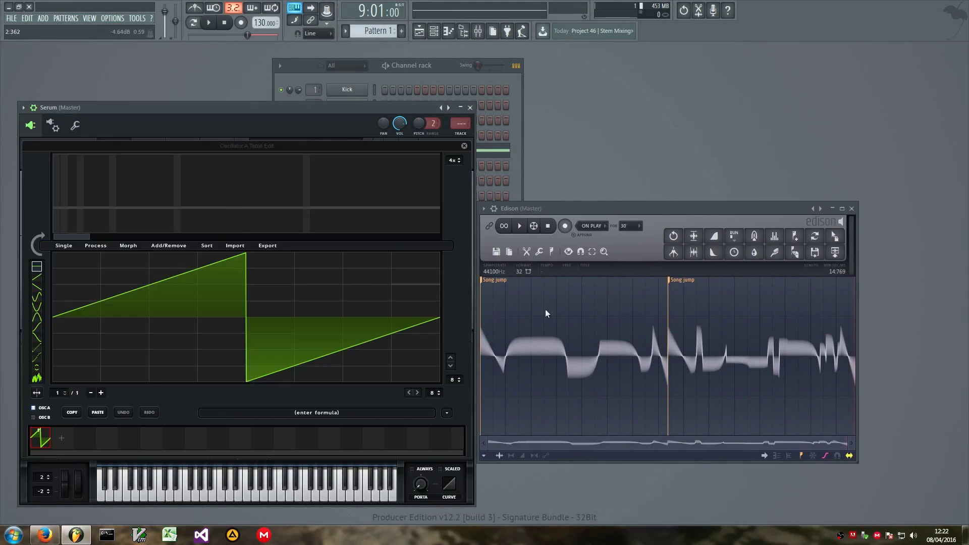
Load the two Edison sections starting at the Song jump markers into Serum's wavetable as separate new frames
{"action": "left_click", "coordinate": [483, 280]}
{"action": "left_click_drag", "start_coordinate": [835, 236], "coordinate": [63, 438]}
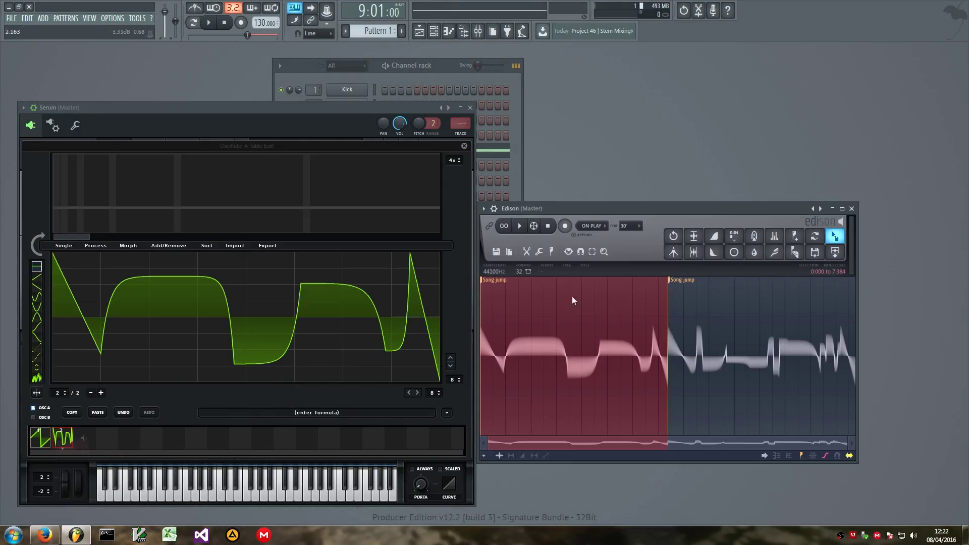
{"action": "left_click", "coordinate": [672, 283]}
{"action": "left_click_drag", "start_coordinate": [834, 236], "coordinate": [39, 440]}
Remove the default saw frame, morph the two remaining frames with Morph - Spectral (zero fund.phase), and close the wavetable editor
{"action": "left_click", "coordinate": [148, 247]}
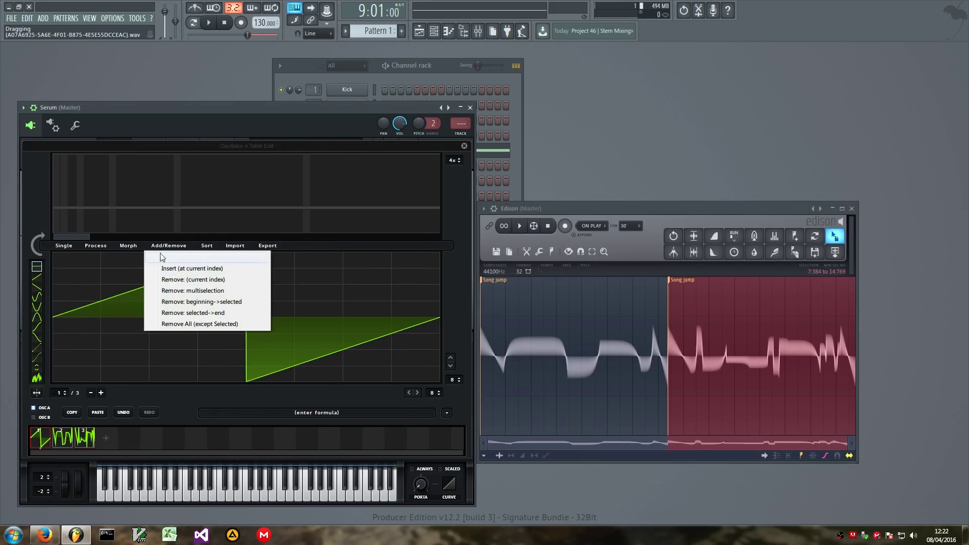
{"action": "left_click", "coordinate": [166, 279]}
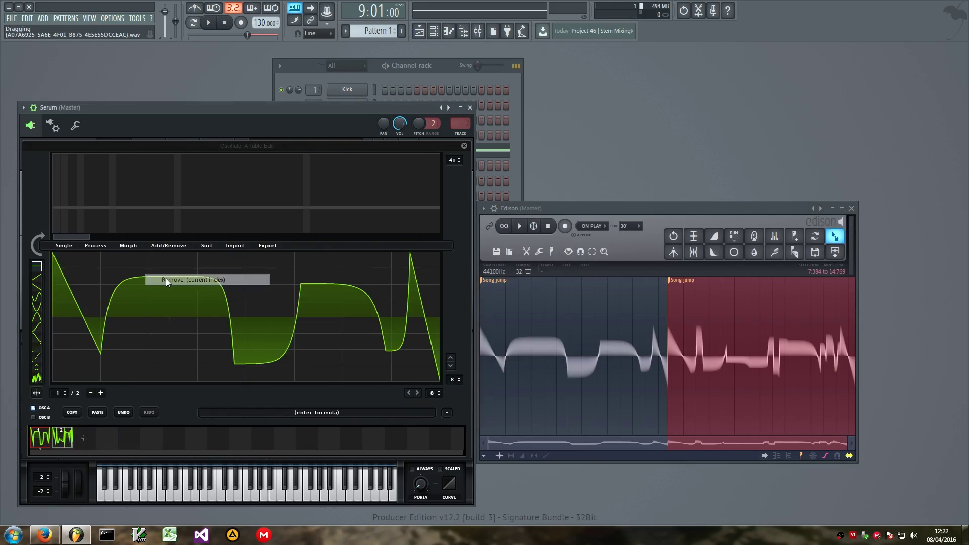
{"action": "left_click", "coordinate": [127, 244]}
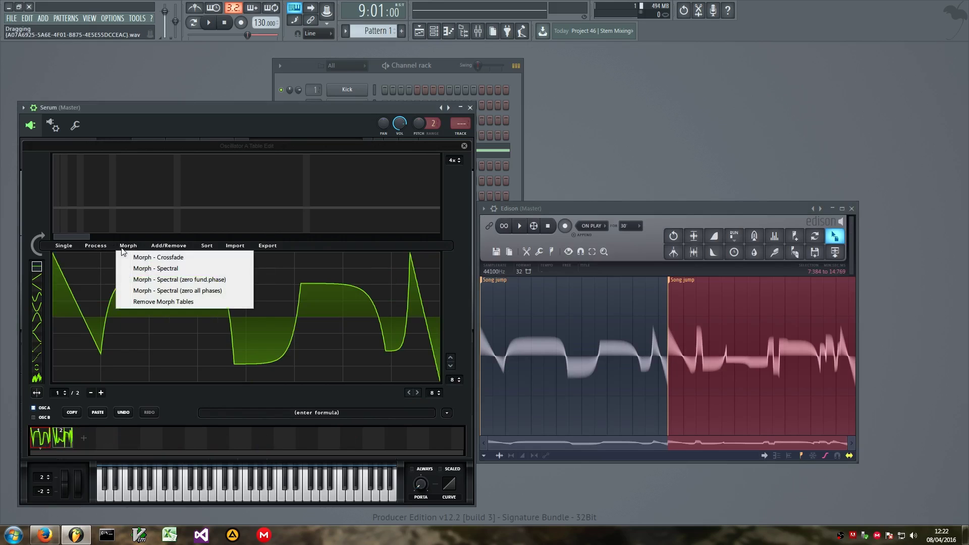
{"action": "left_click", "coordinate": [138, 279]}
{"action": "left_click", "coordinate": [464, 146]}
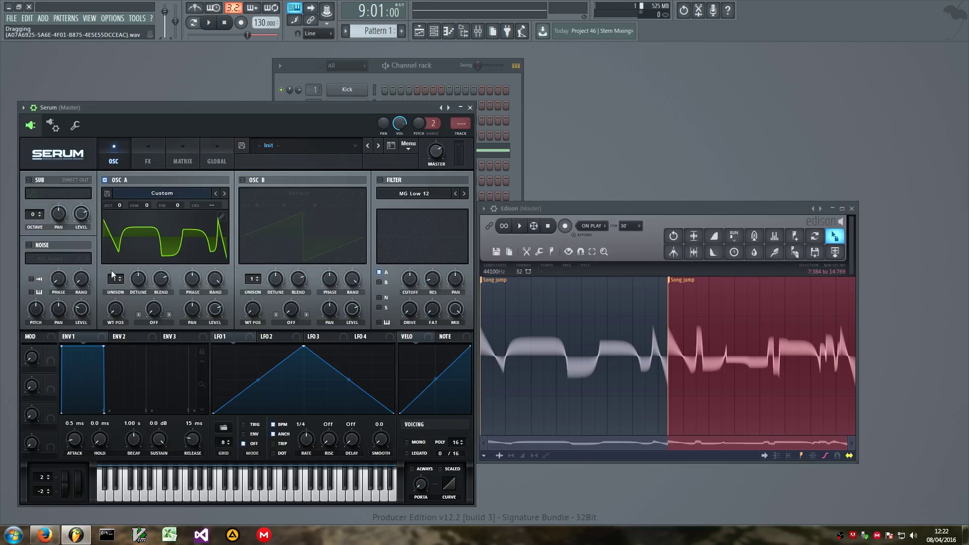
Audition oscillator A while sweeping its wavetable position, ending at 33, and raise its octave to +1
{"action": "left_click_drag", "start_coordinate": [122, 306], "coordinate": [135, 357]}
{"action": "left_click", "coordinate": [147, 259]}
{"action": "left_click_drag", "start_coordinate": [119, 311], "coordinate": [98, 162]}
{"action": "left_click_drag", "start_coordinate": [119, 205], "coordinate": [119, 192]}
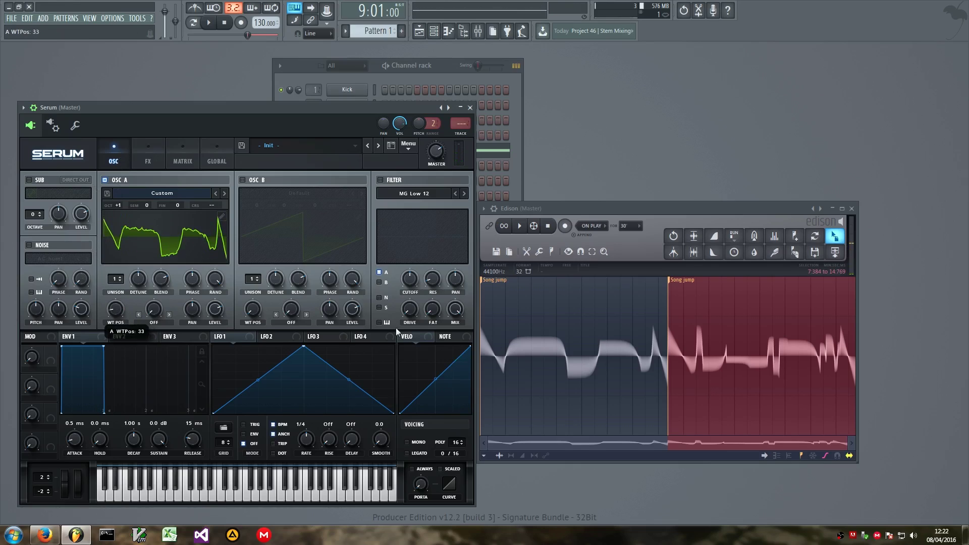
Close Edison and Serum and bring up the playlist with both automation clips
{"action": "left_click", "coordinate": [851, 208]}
{"action": "left_click", "coordinate": [470, 108]}
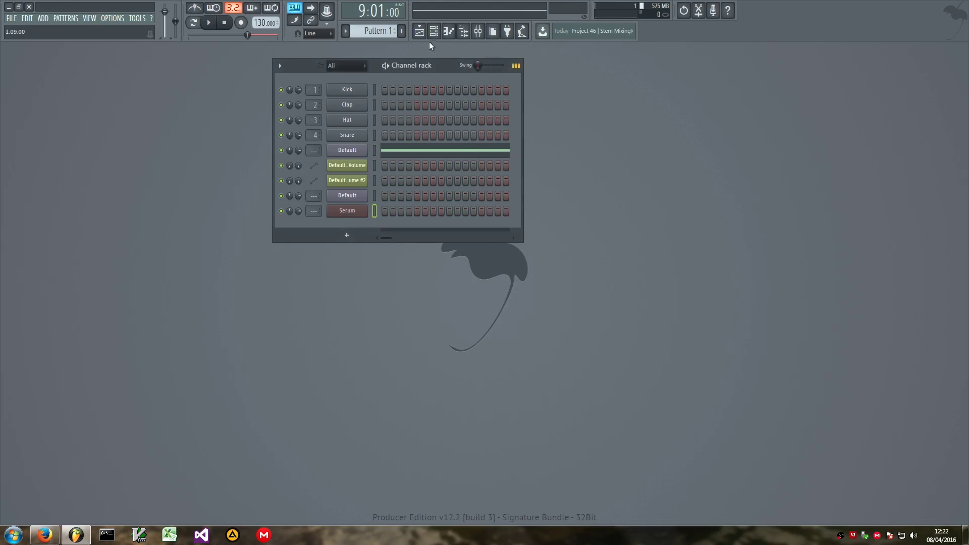
{"action": "left_click", "coordinate": [421, 31]}
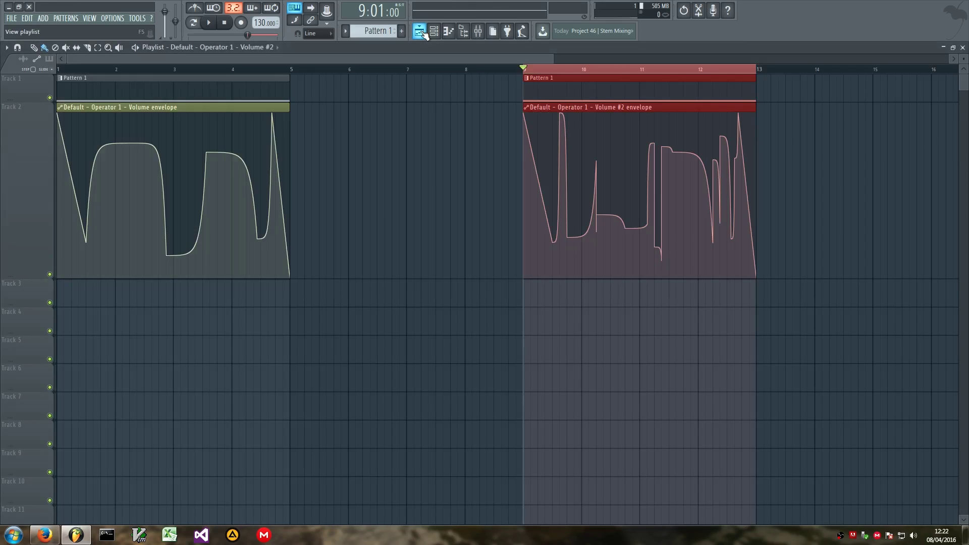